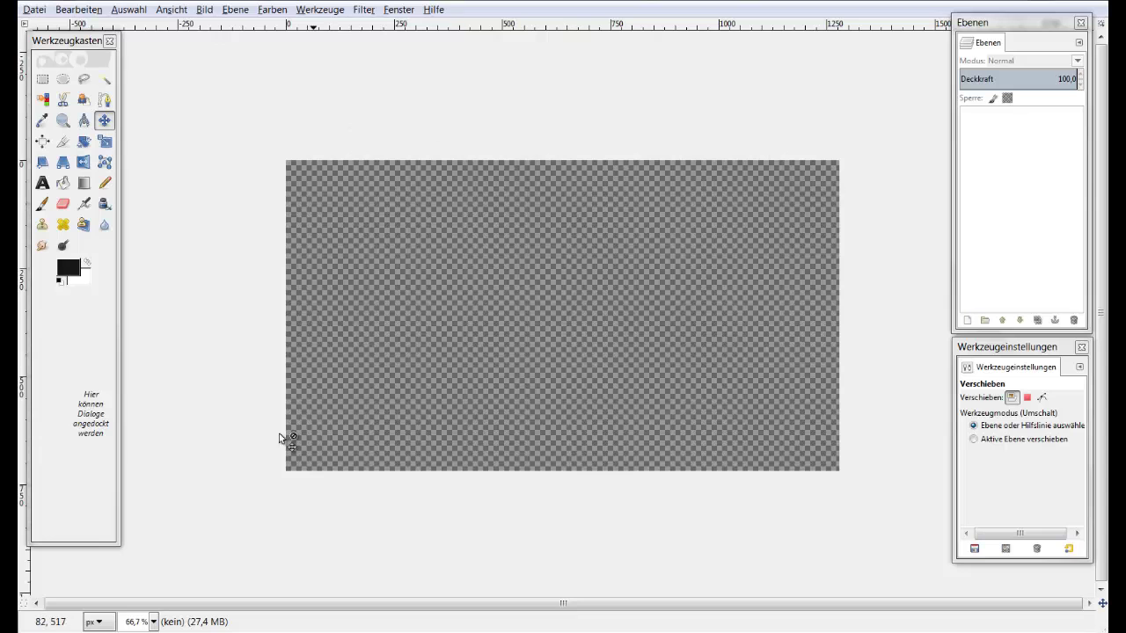
- Bring 2015-02-05_17.47.37.png from the file browser into the empty canvas as a layer and shift it slightly down and right
click(192, 632)
drag(552, 488, 582, 253)
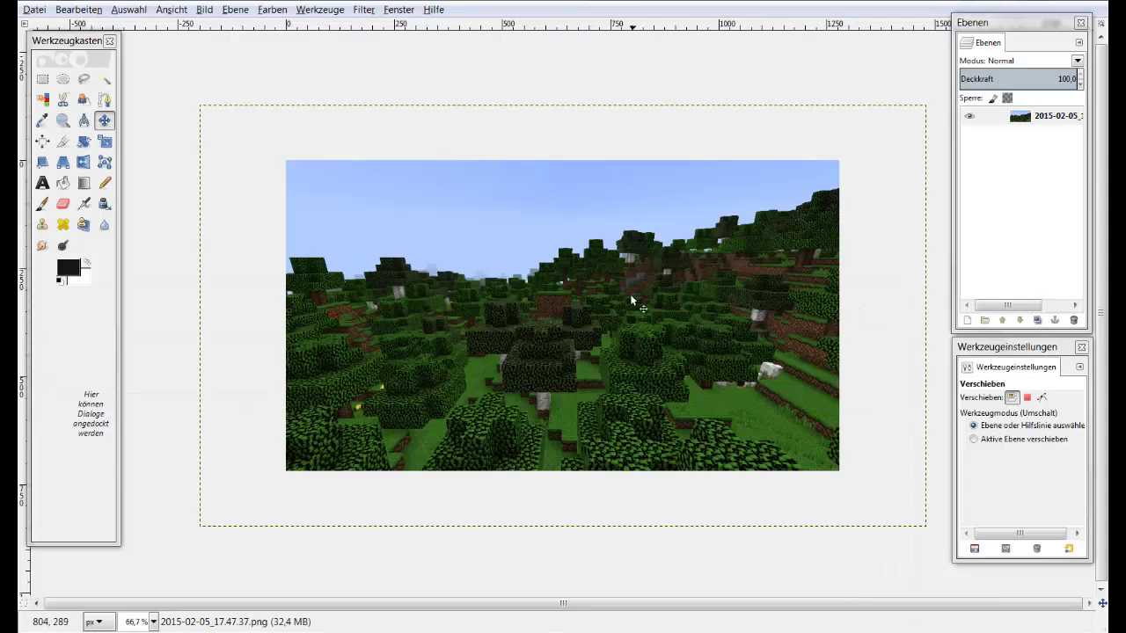
drag(629, 304, 665, 338)
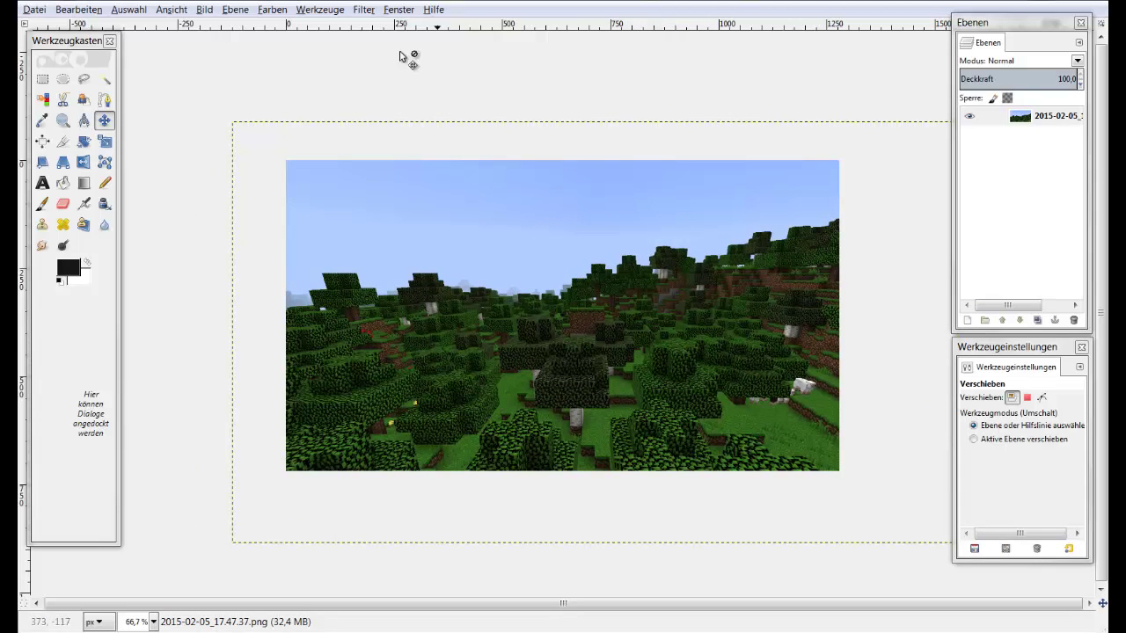
- Start a Gaussian blur on the landscape layer and set the horizontal and vertical radius to 6 px
click(364, 10)
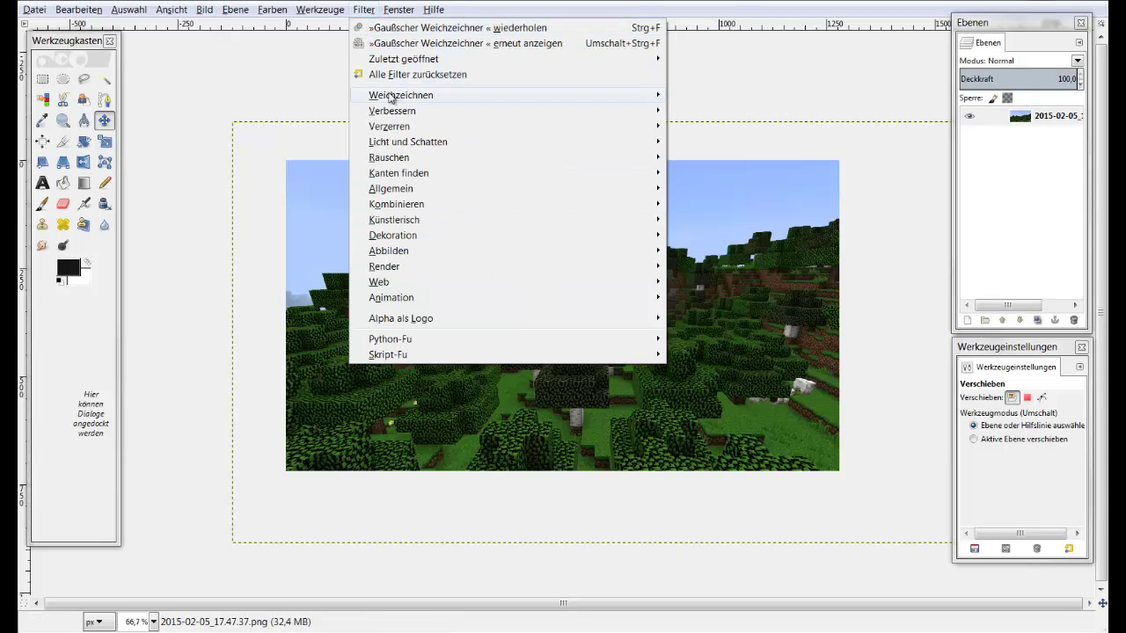
mouse_move(390, 97)
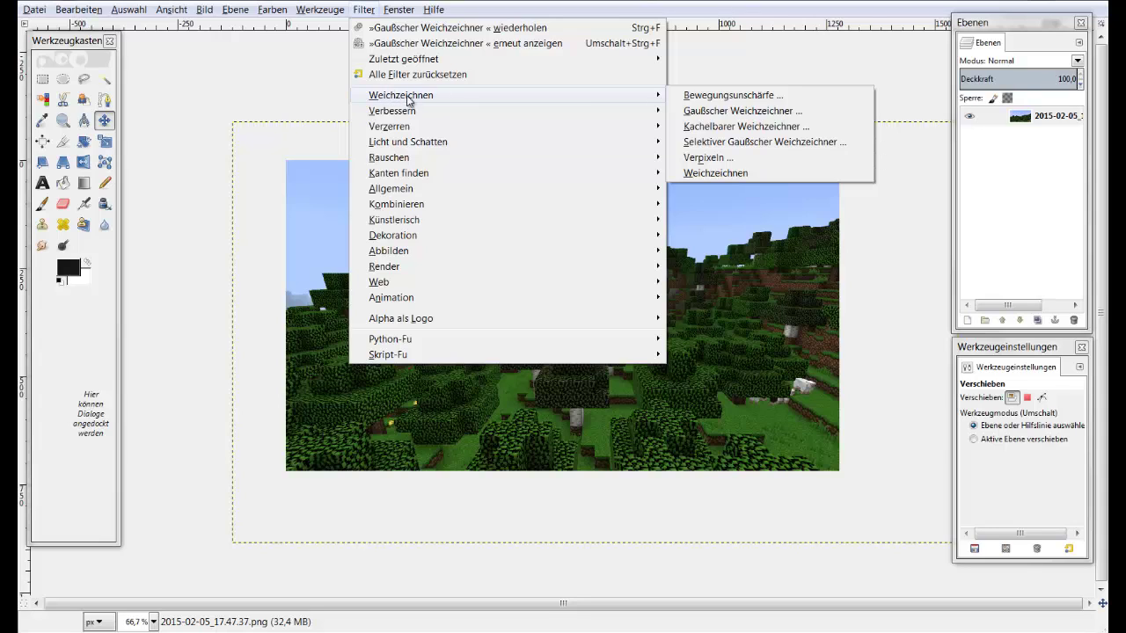
click(738, 114)
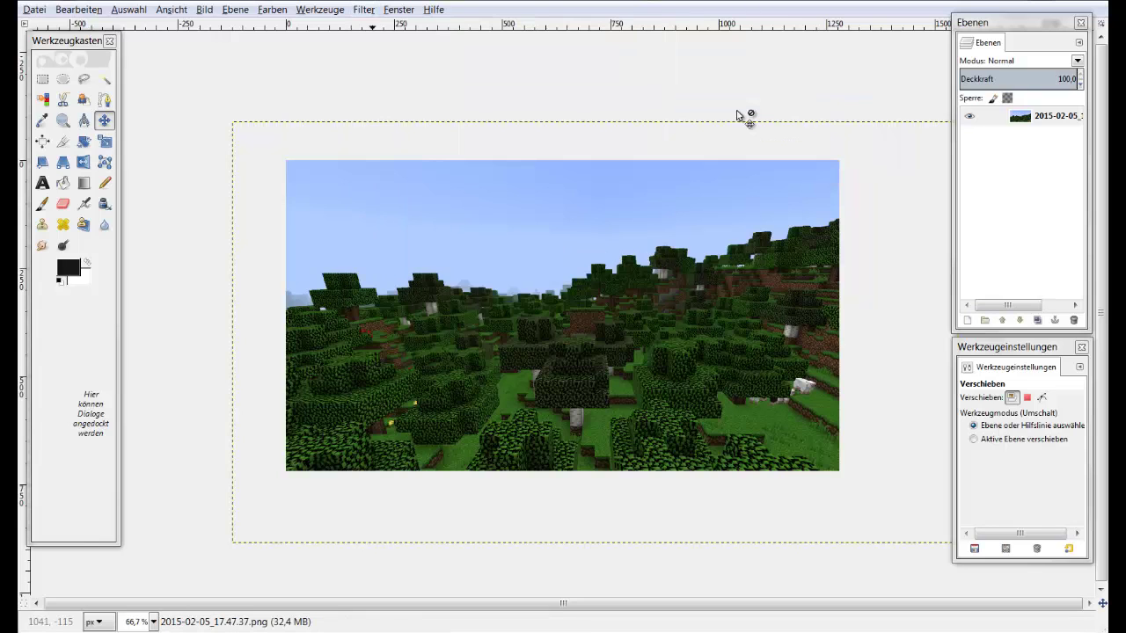
drag(569, 278, 565, 378)
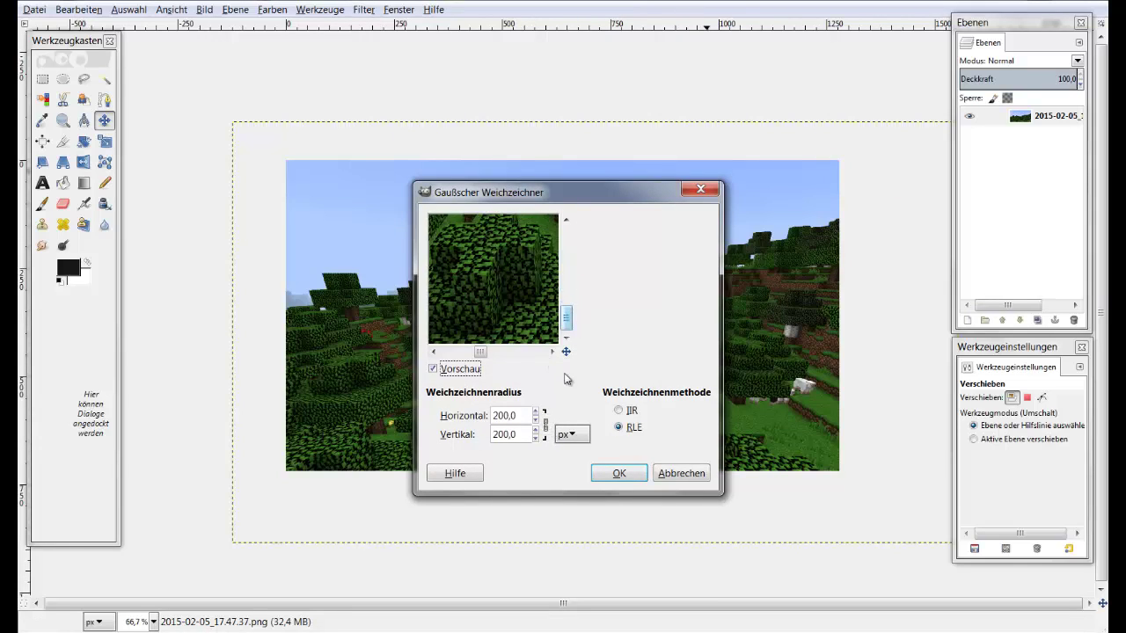
click(534, 419)
drag(520, 415, 480, 419)
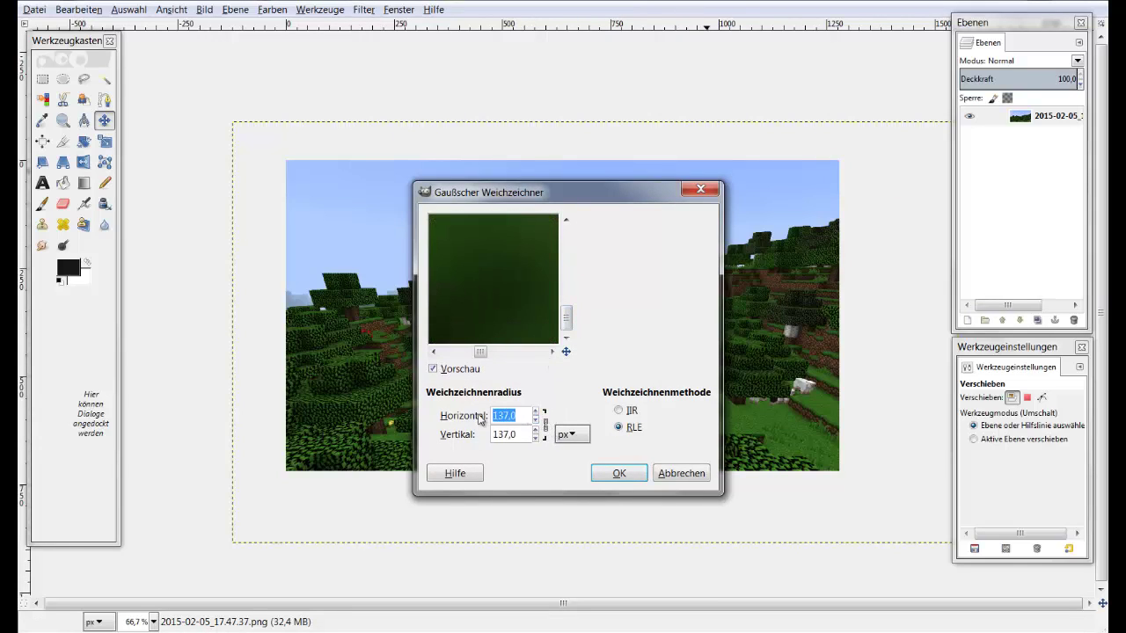
text(6)
key(Return)
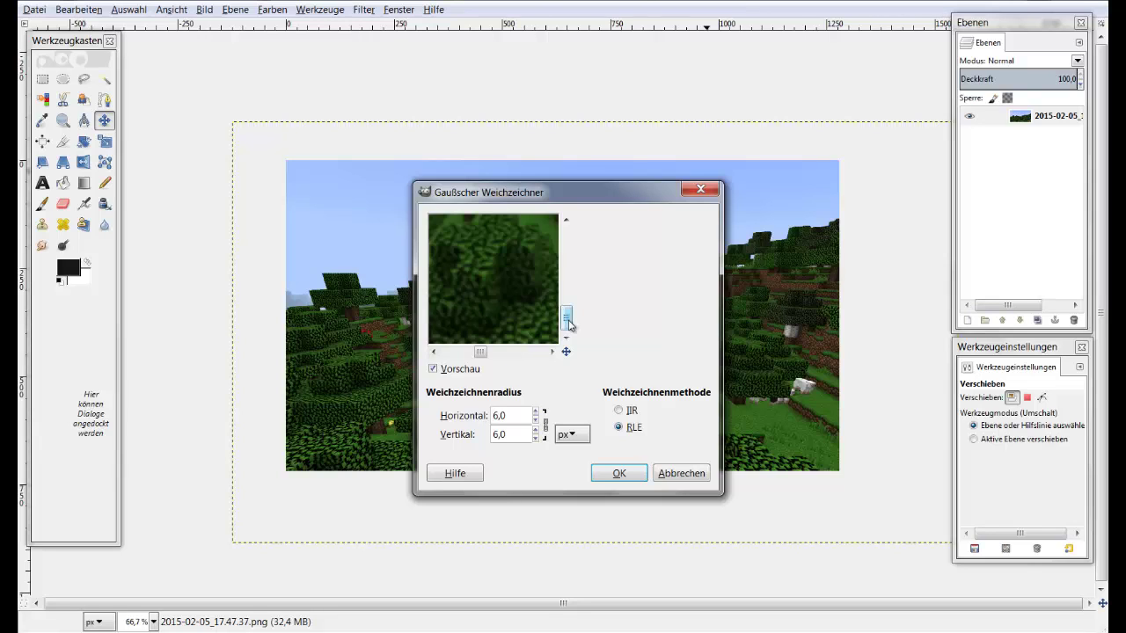
- Check the blur preview, set both radii to 5 px and apply the Gaussian blur to the landscape layer
drag(569, 324, 572, 314)
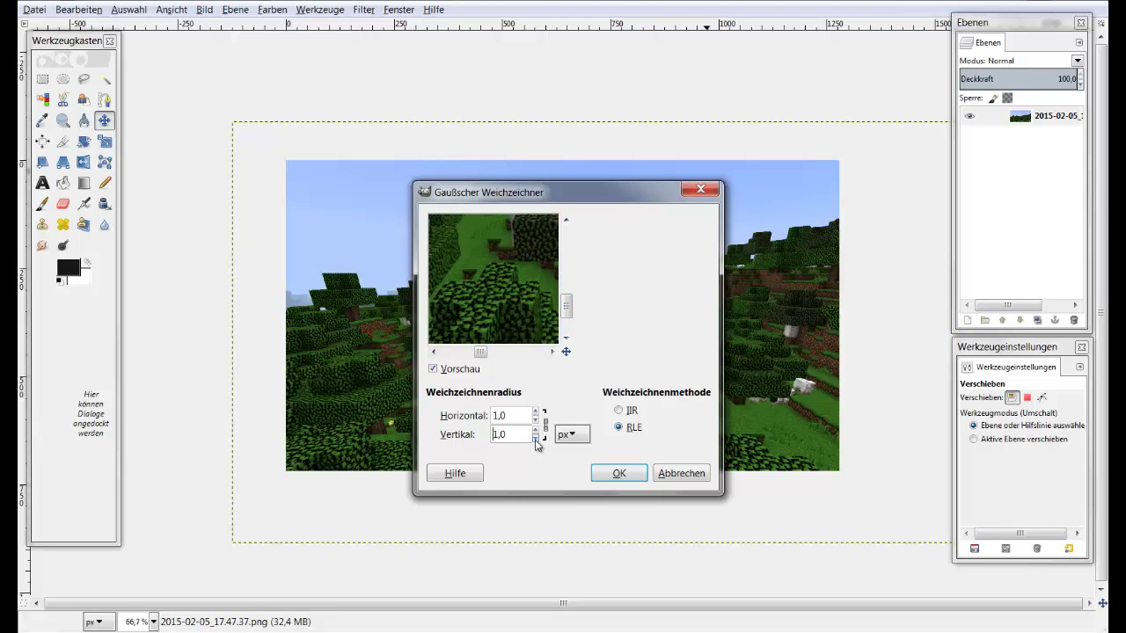
click(535, 411)
click(536, 412)
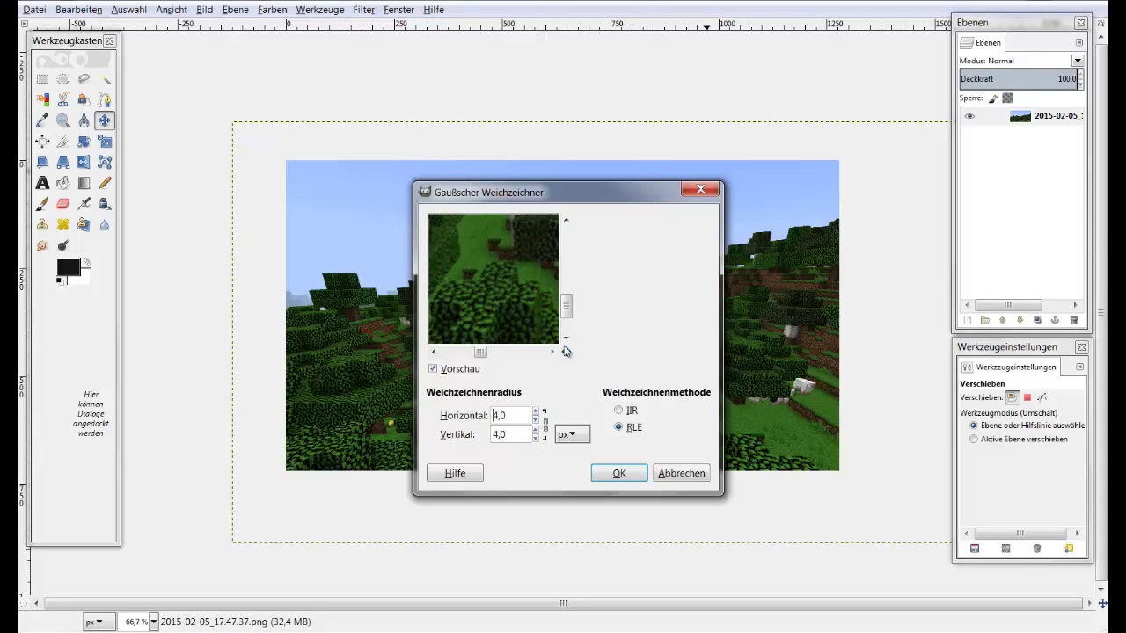
drag(518, 323, 490, 295)
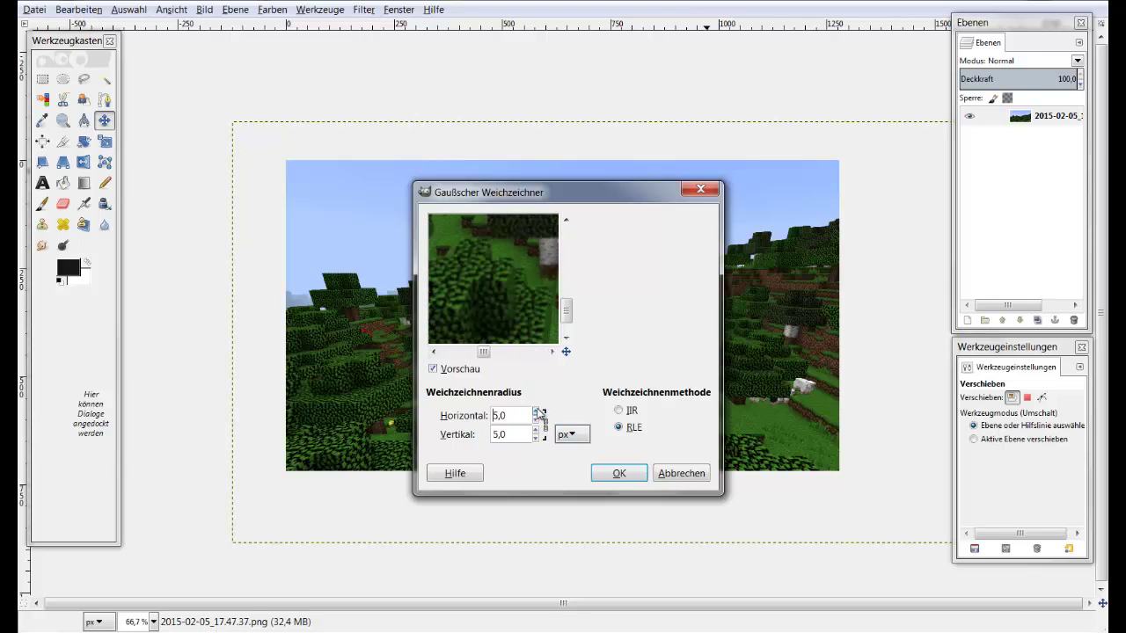
click(619, 473)
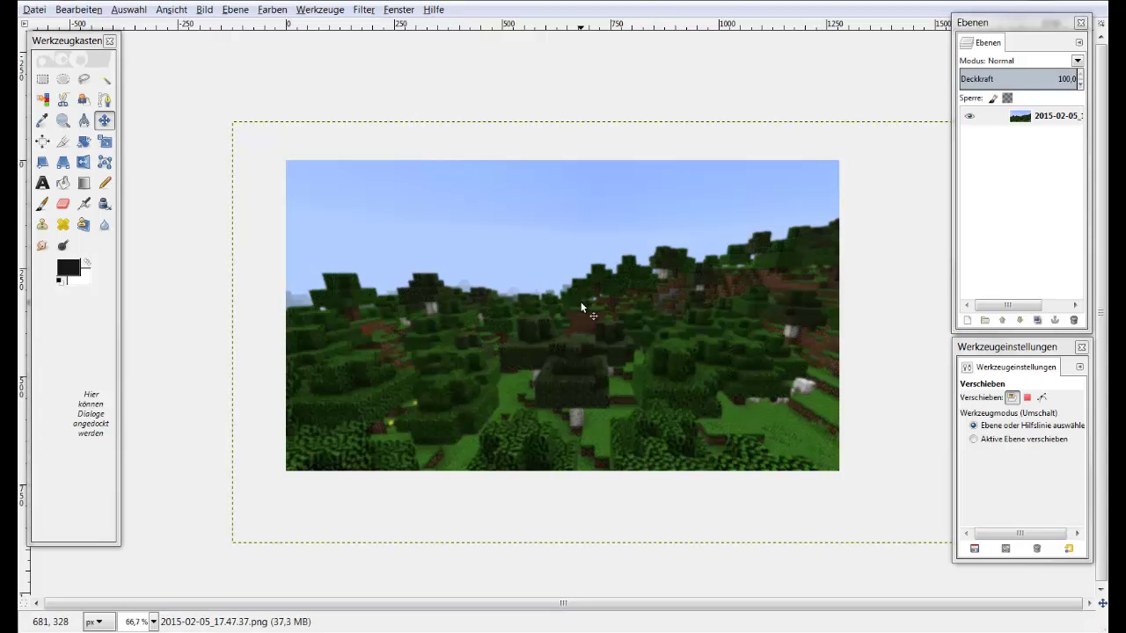
- Set up the Gradient tool with the foreground-to-transparent gradient and the radial shape
click(84, 183)
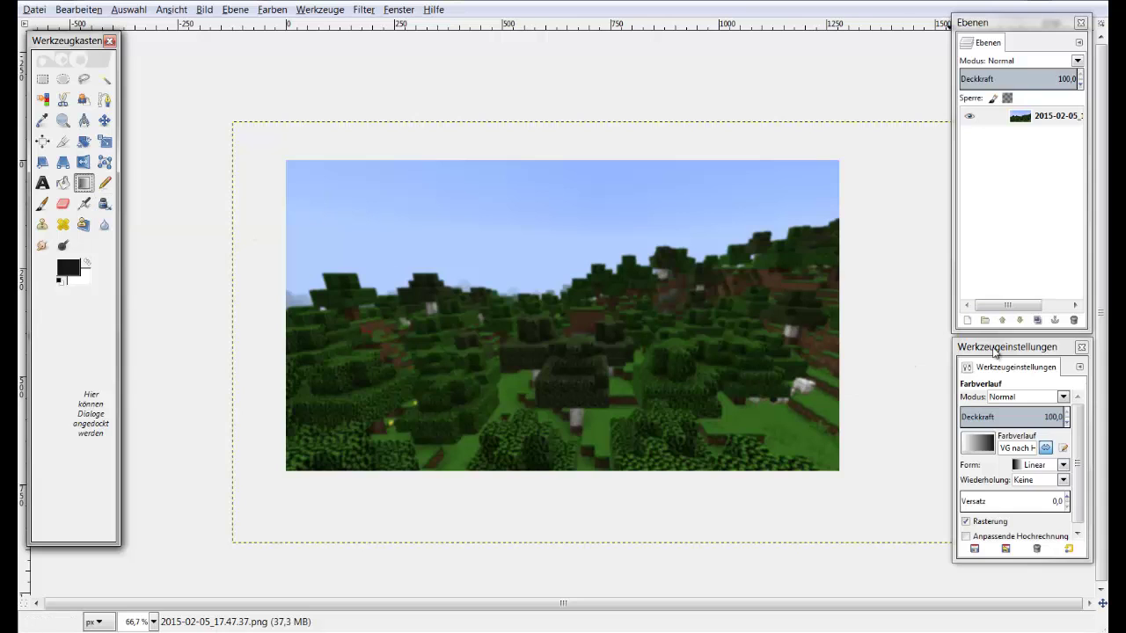
drag(996, 360, 572, 231)
click(537, 308)
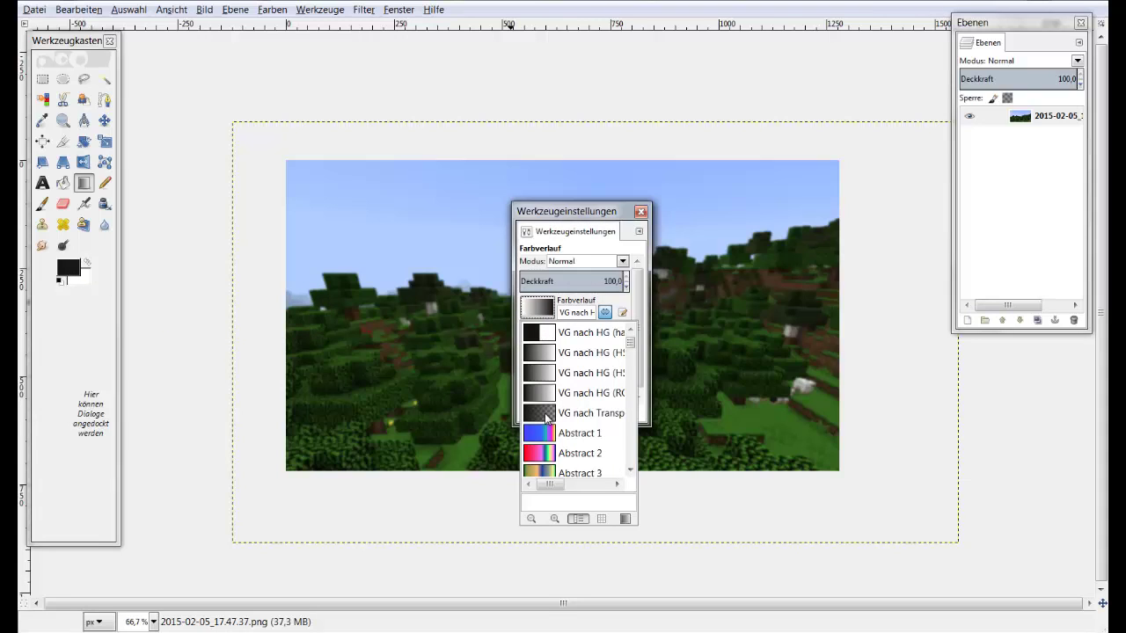
click(545, 413)
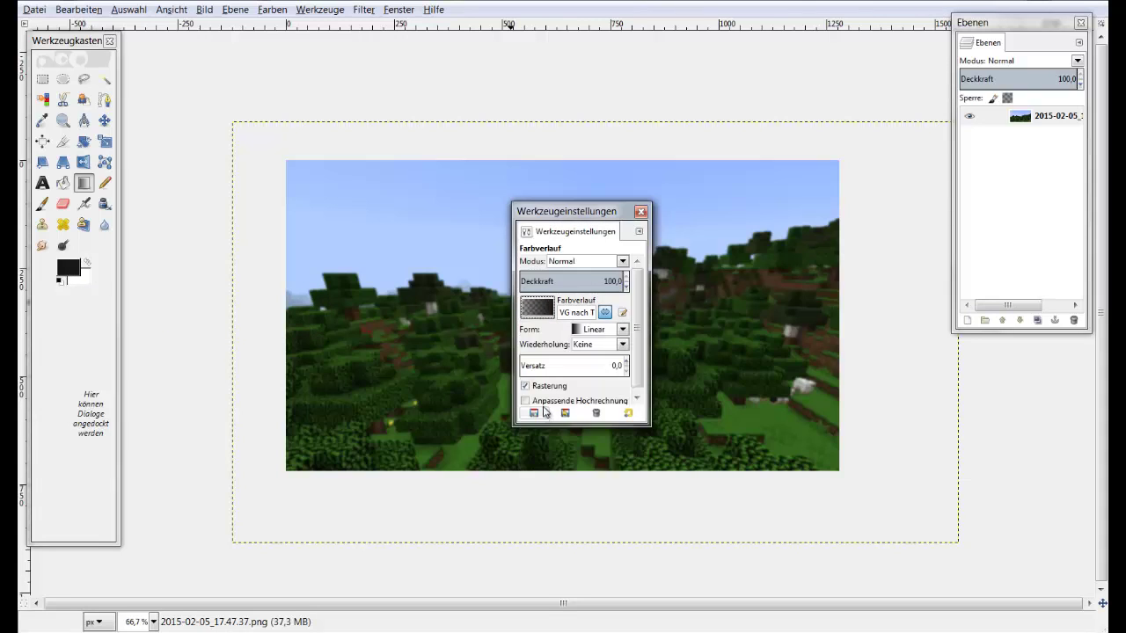
click(622, 329)
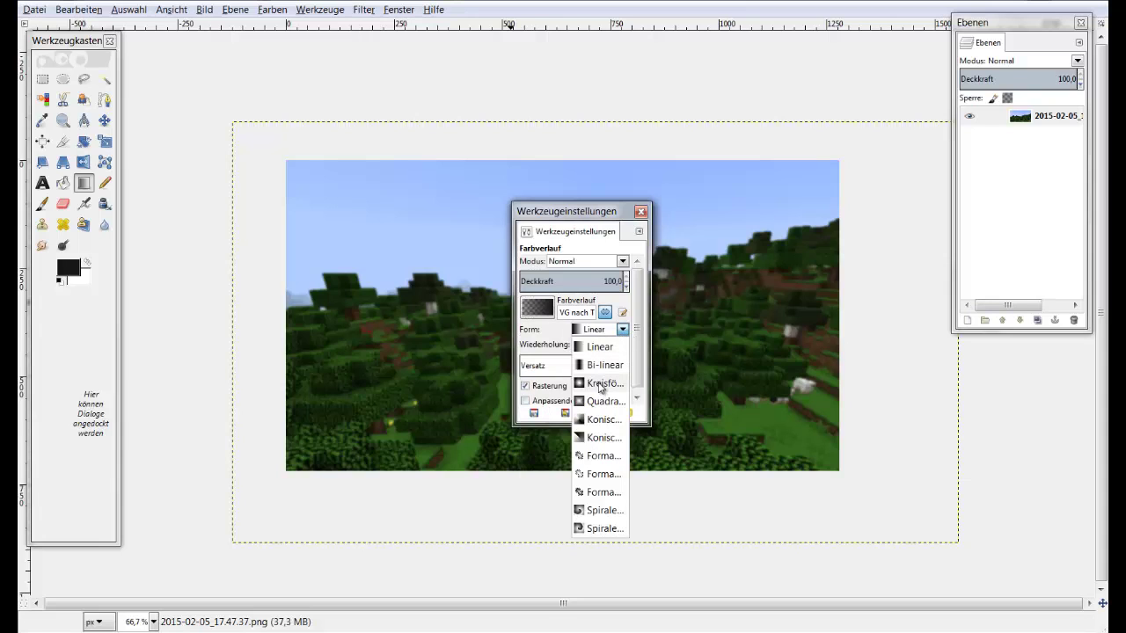
click(600, 384)
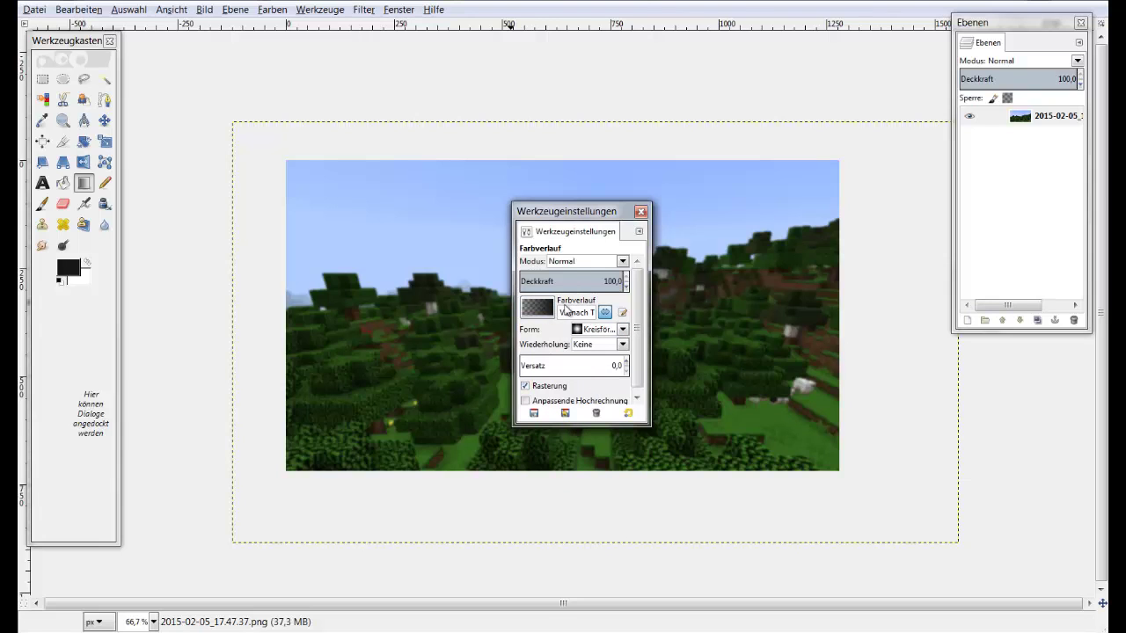
- Darken the landscape's edges with the reversed radial gradient, drawn from the image centre to far beyond its upper-right corner
drag(581, 218, 1044, 348)
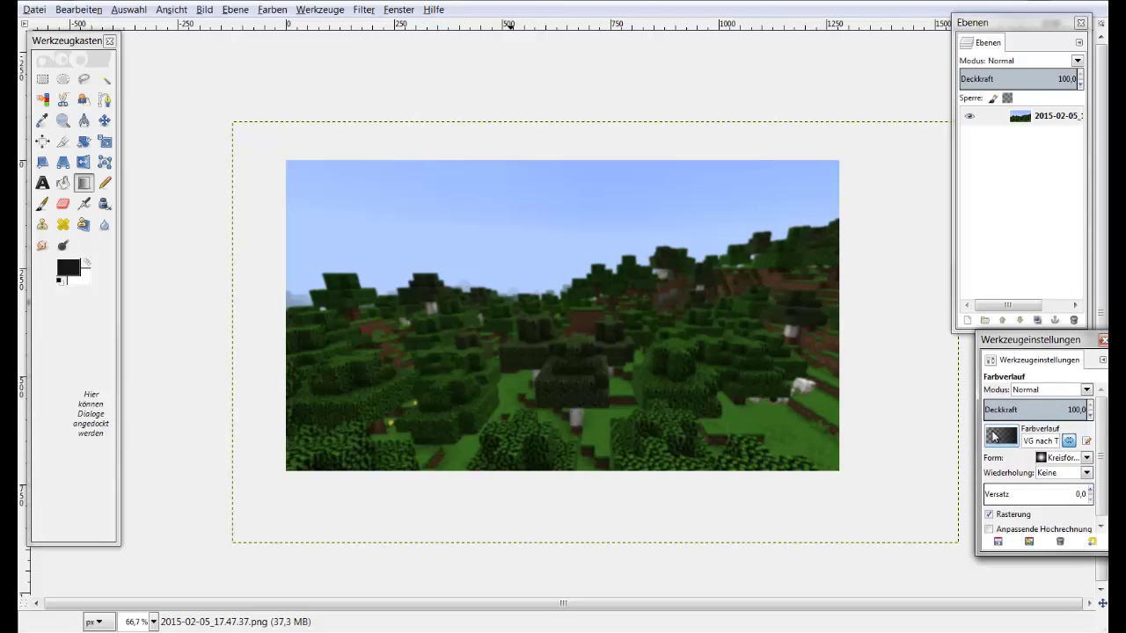
click(1069, 441)
drag(575, 318, 1000, 72)
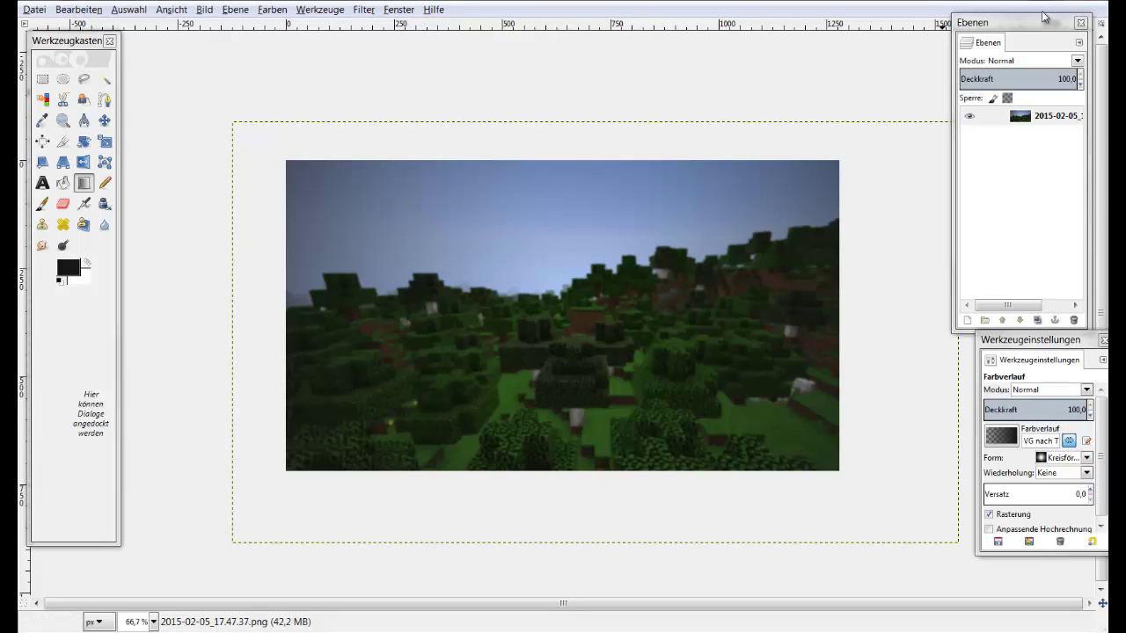
- Try a second, tighter radial gradient from the image centre to its upper-right corner, and undo it
drag(547, 322, 836, 165)
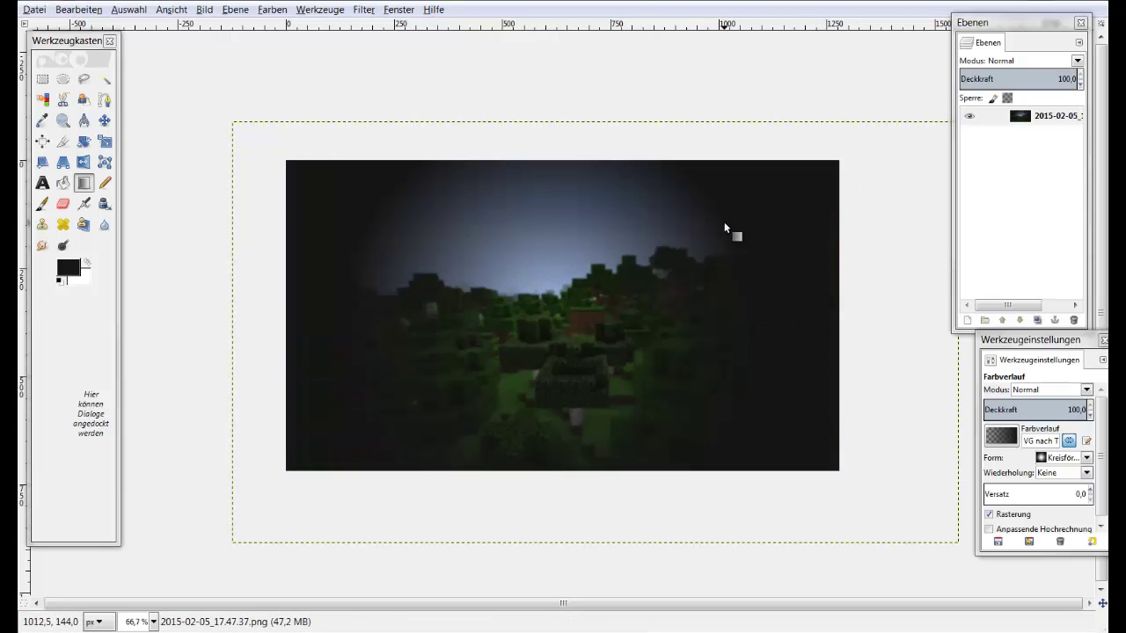
key(ctrl+z)
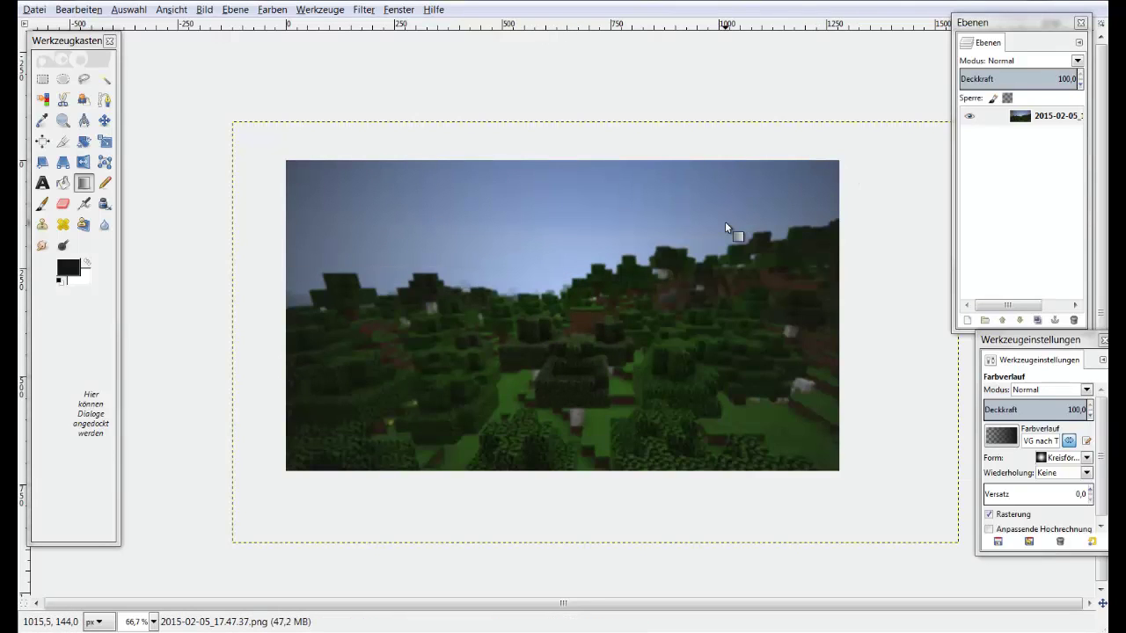
click(41, 182)
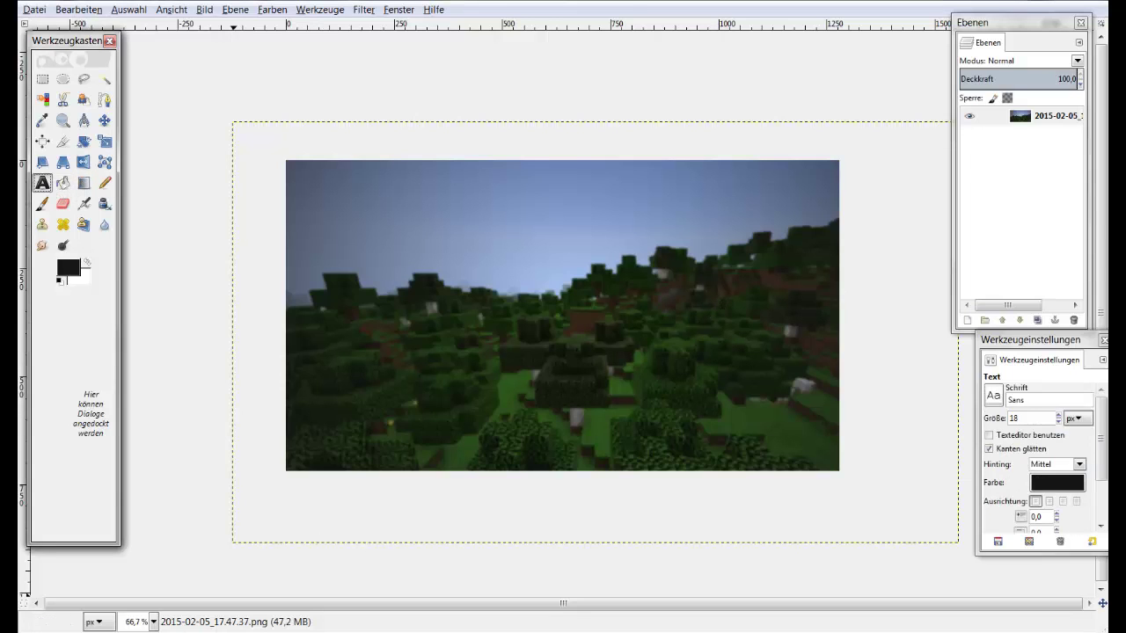
- Switch to the file browser, open the skins folder under thumbnail bilder, and add the Thumbnail character image as a layer
click(132, 567)
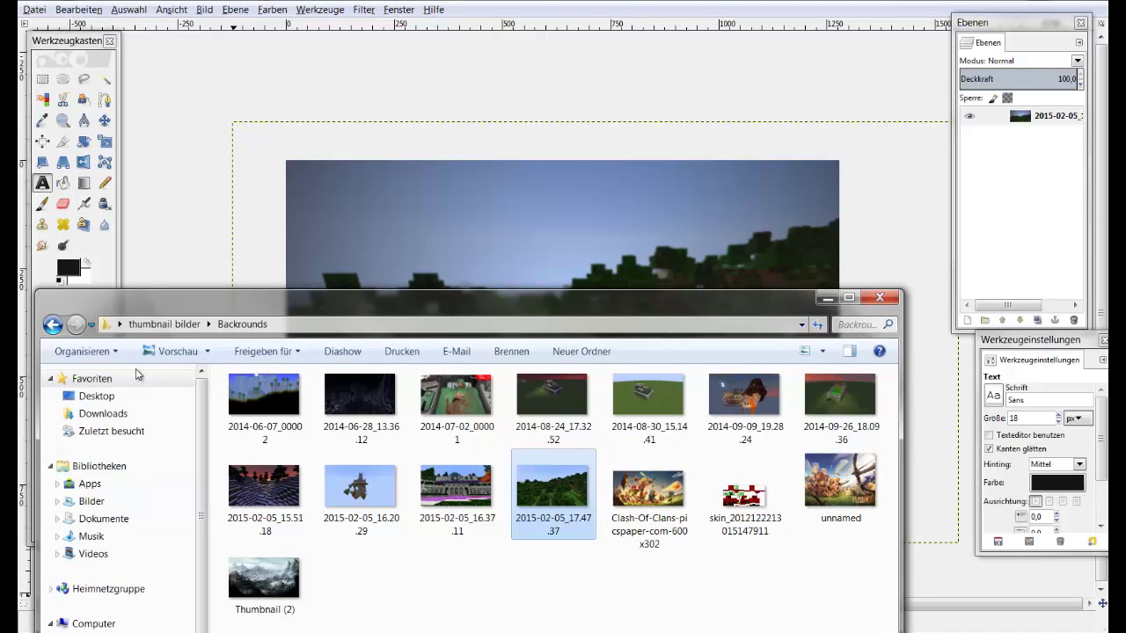
click(192, 325)
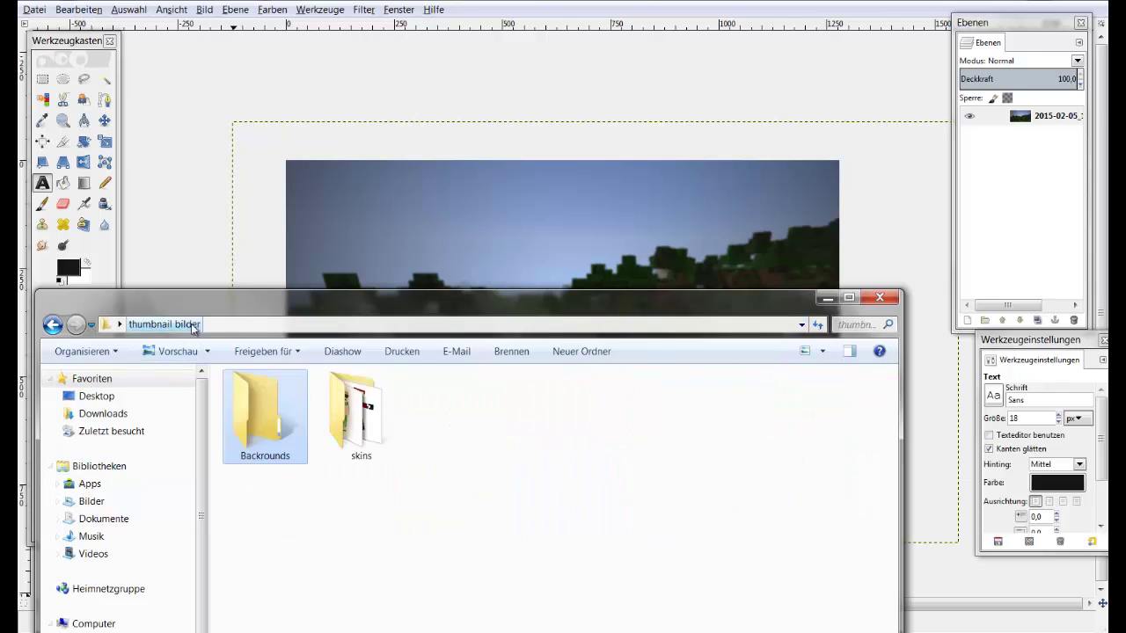
double_click(362, 429)
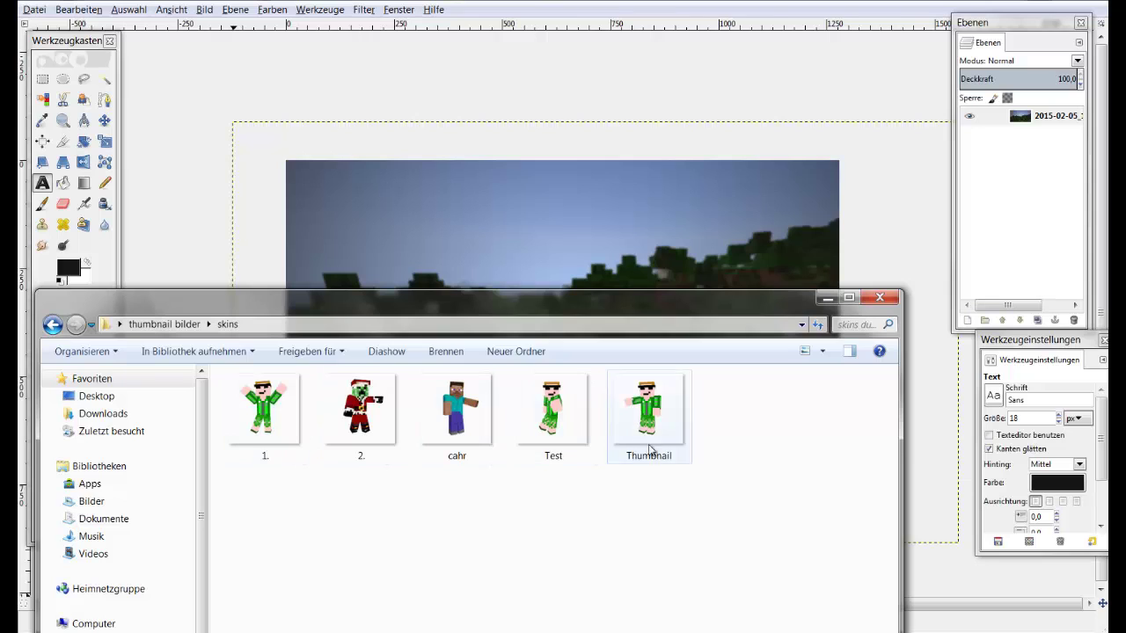
drag(648, 449, 825, 291)
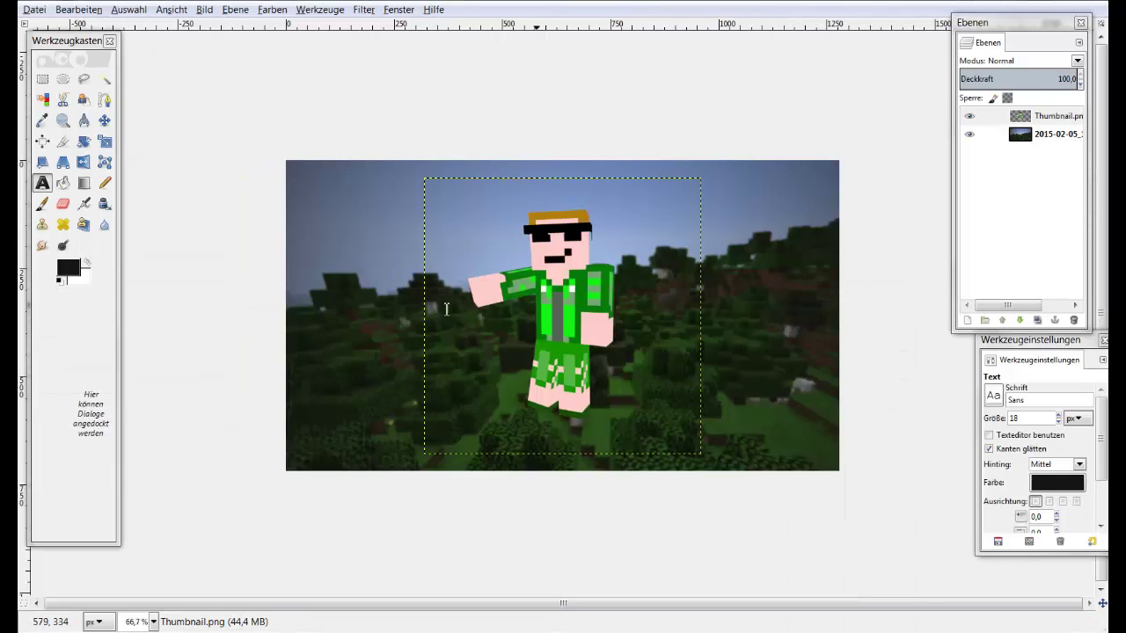
- Scale the character layer down to about 558 × 540 px
click(104, 122)
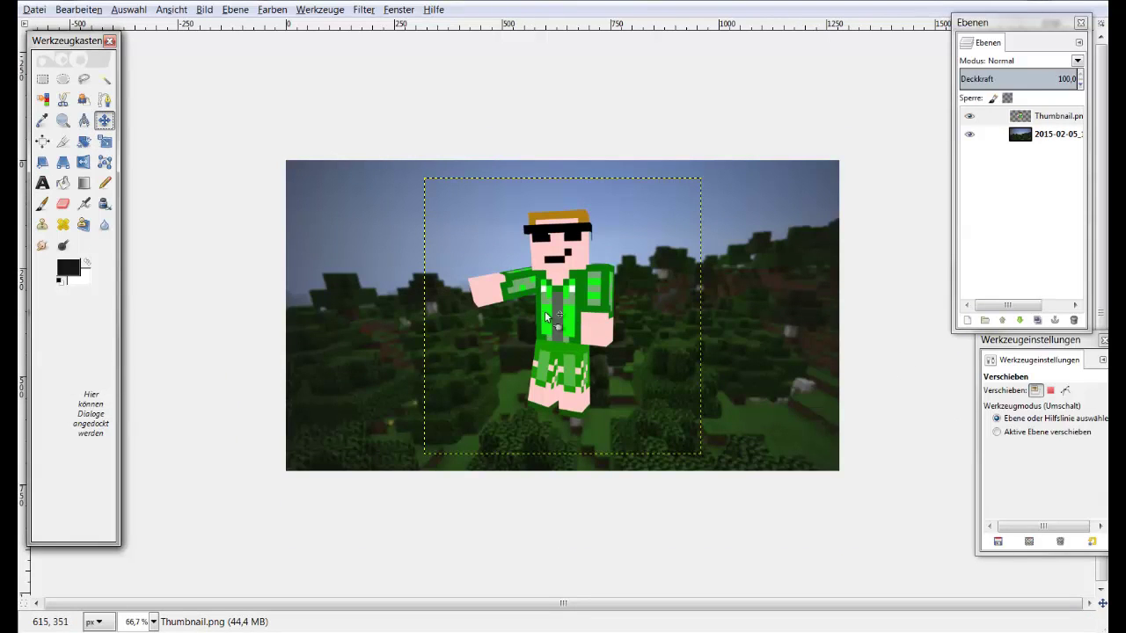
click(105, 142)
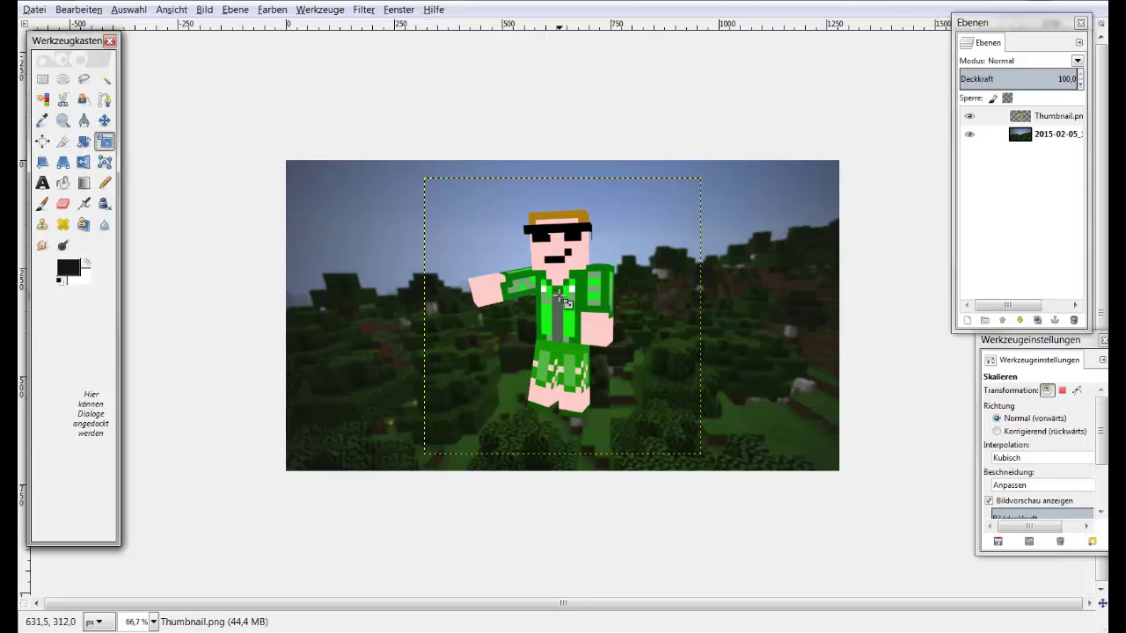
click(561, 297)
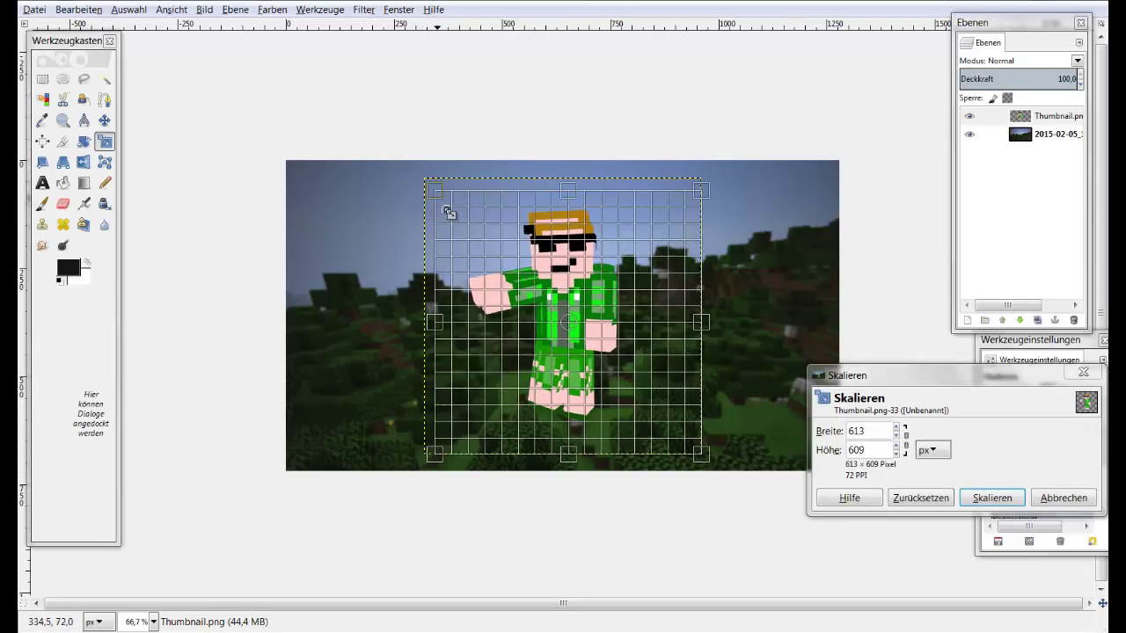
mouse_move(447, 212)
mouse_down()
mouse_move(464, 231)
mouse_move(489, 231)
mouse_move(458, 225)
mouse_up()
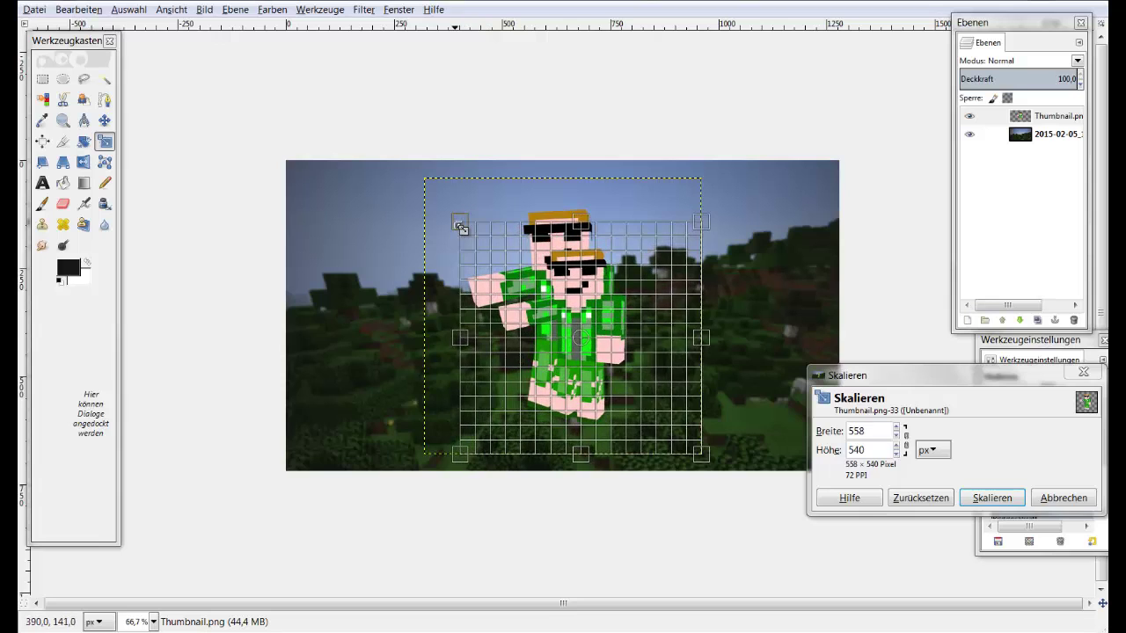
click(991, 498)
- Move the character layer into the lower-right corner of the image, with its feet at the bottom edge
click(104, 120)
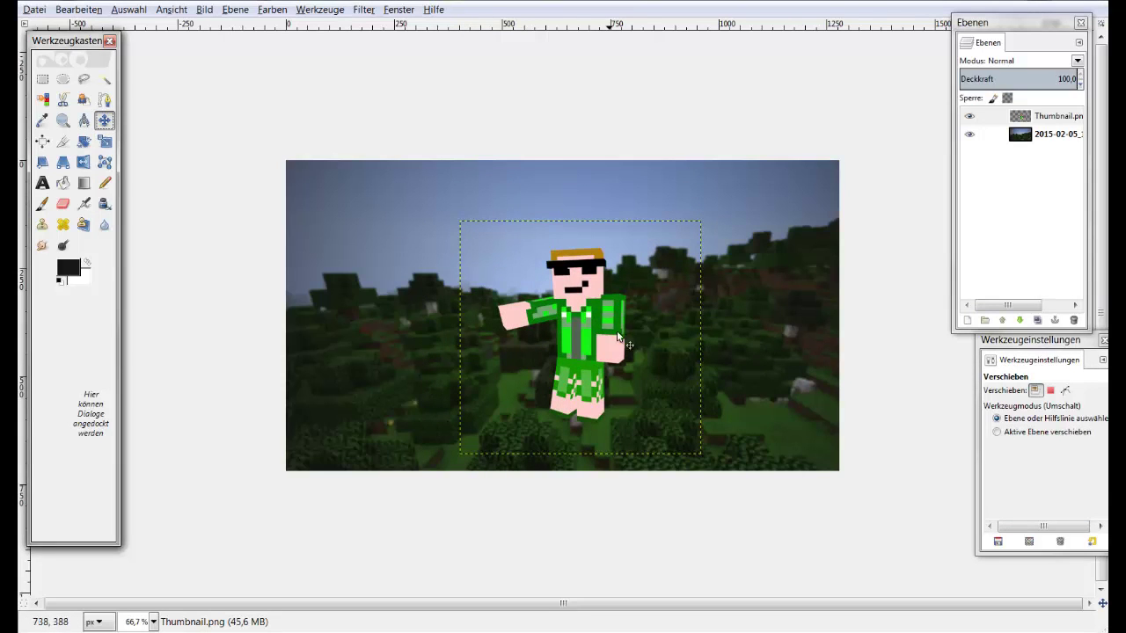
drag(617, 335, 792, 347)
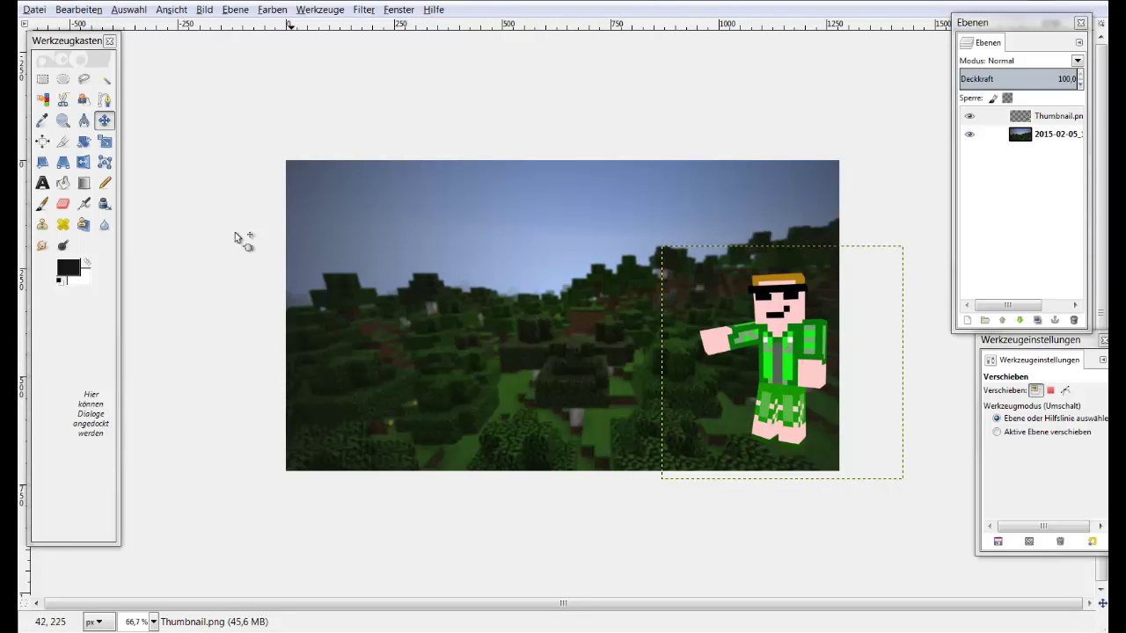
drag(785, 345, 793, 373)
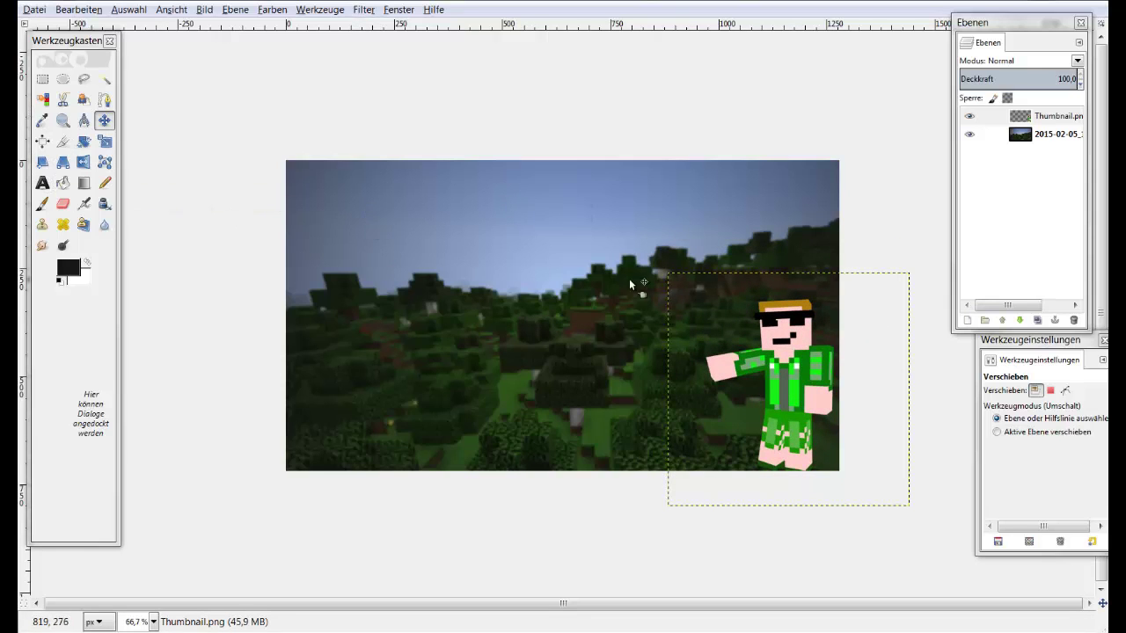
- Try a text box about 1161 × 232 px across the upper image with the Arial Heavy font at 100 px
click(43, 183)
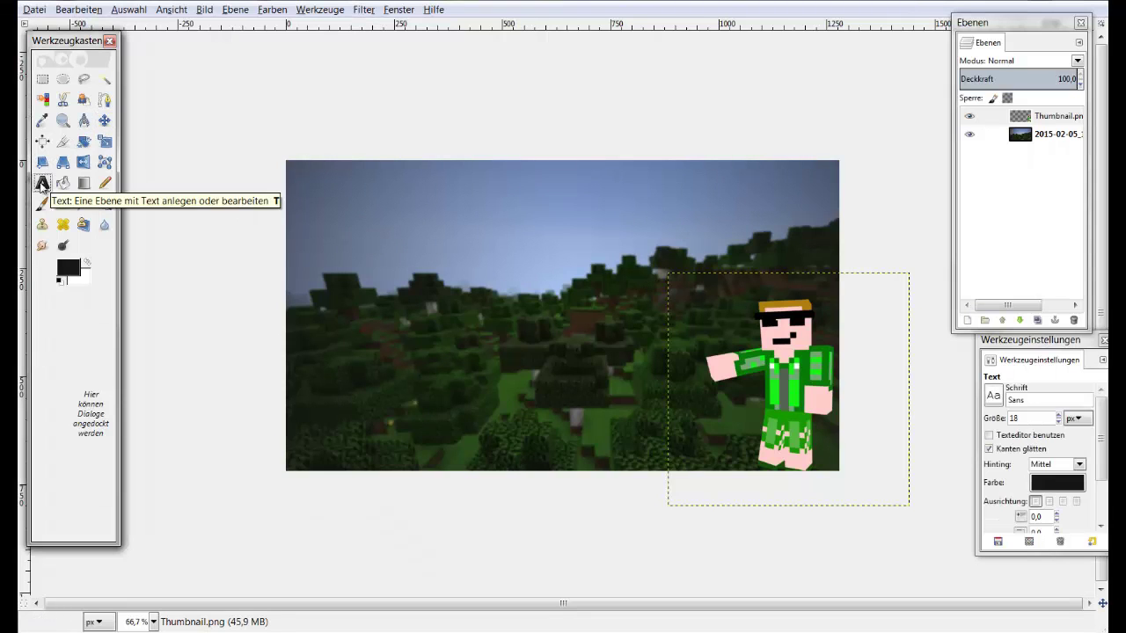
drag(316, 185, 814, 285)
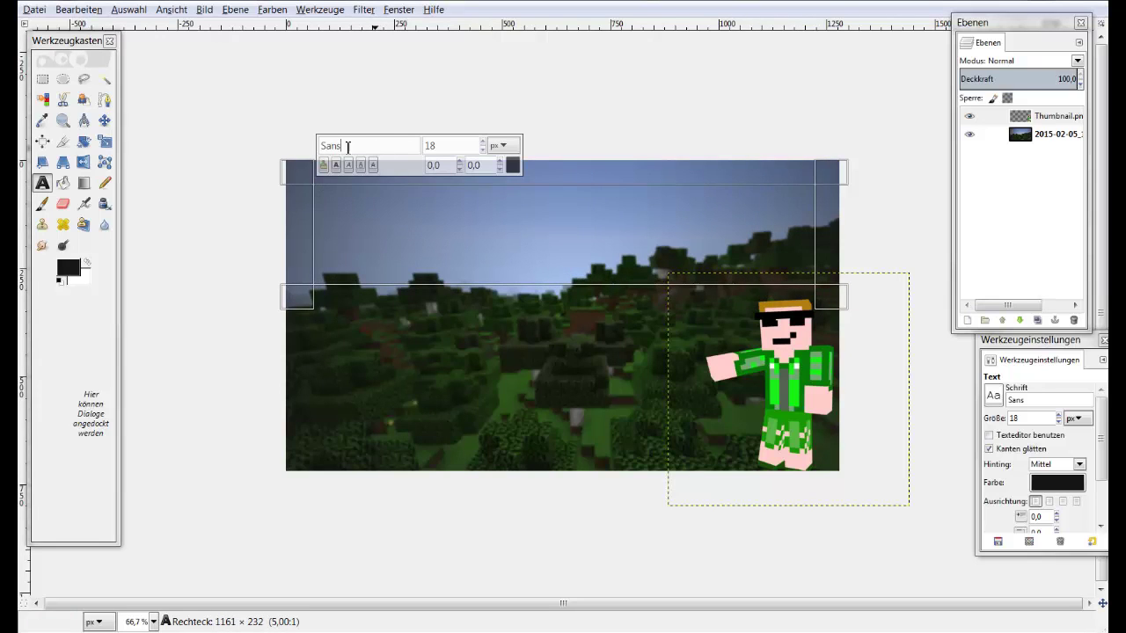
drag(348, 146, 318, 151)
text(Ar)
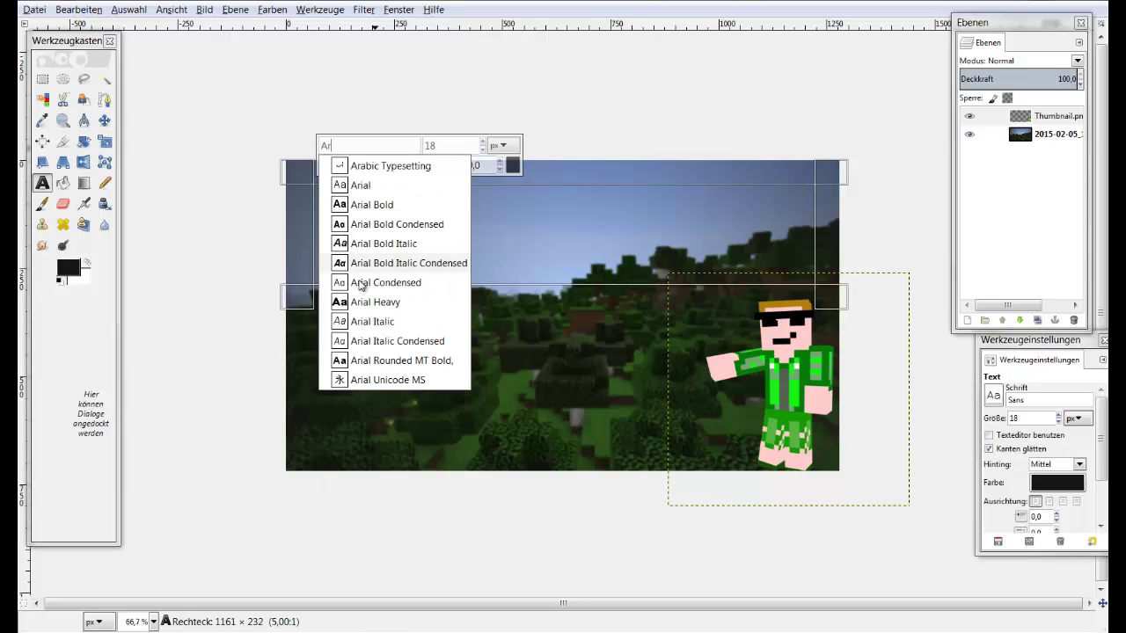
click(389, 304)
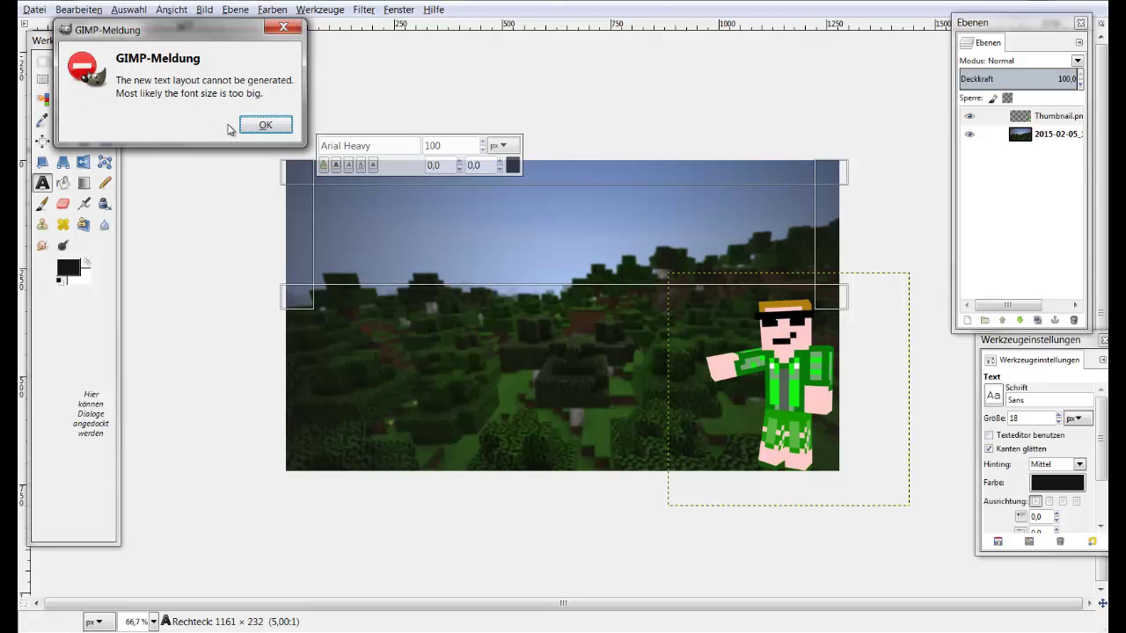
click(261, 126)
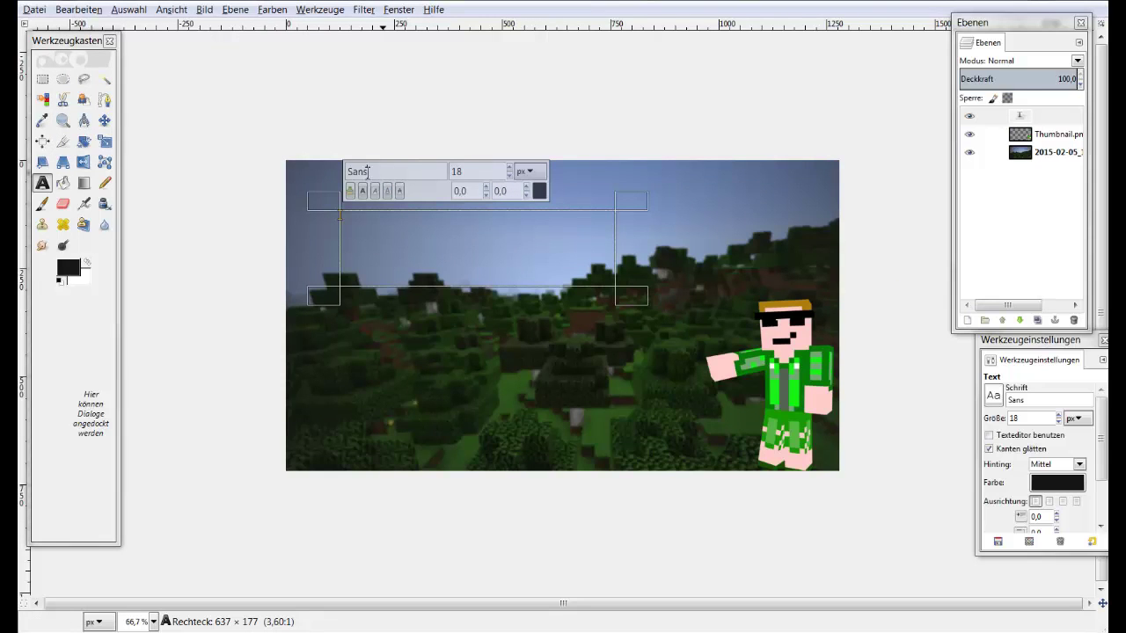
- Place a text box about 637 × 177 px over the sky, try the Arial Heavy font, and enter the title "Let's Play Minecraft"
double_click(363, 171)
text(Arial)
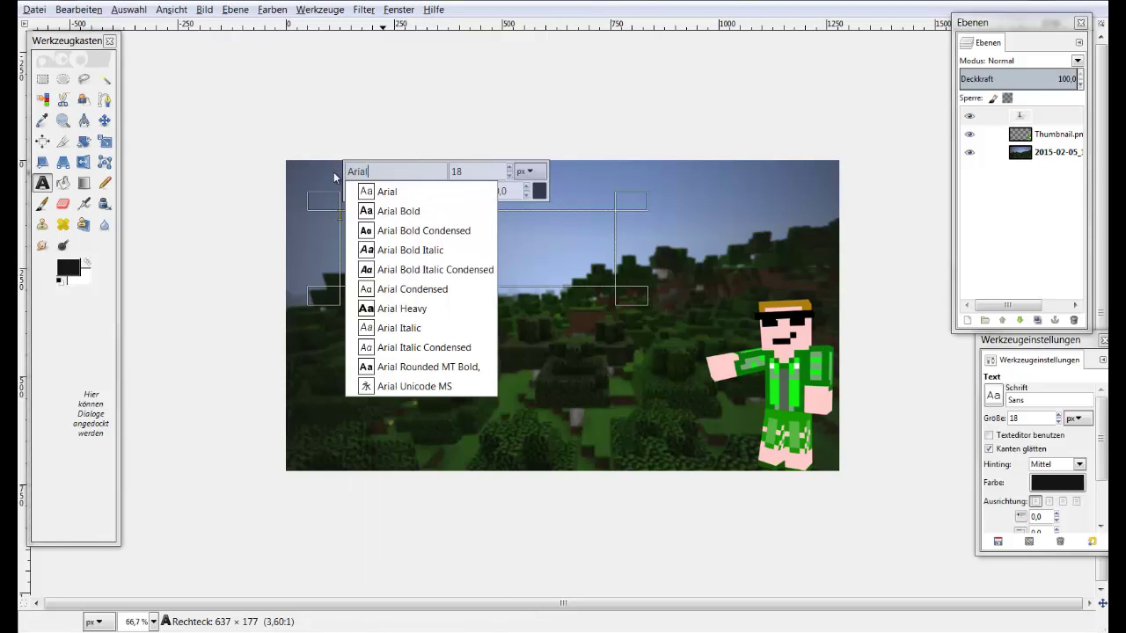
click(421, 309)
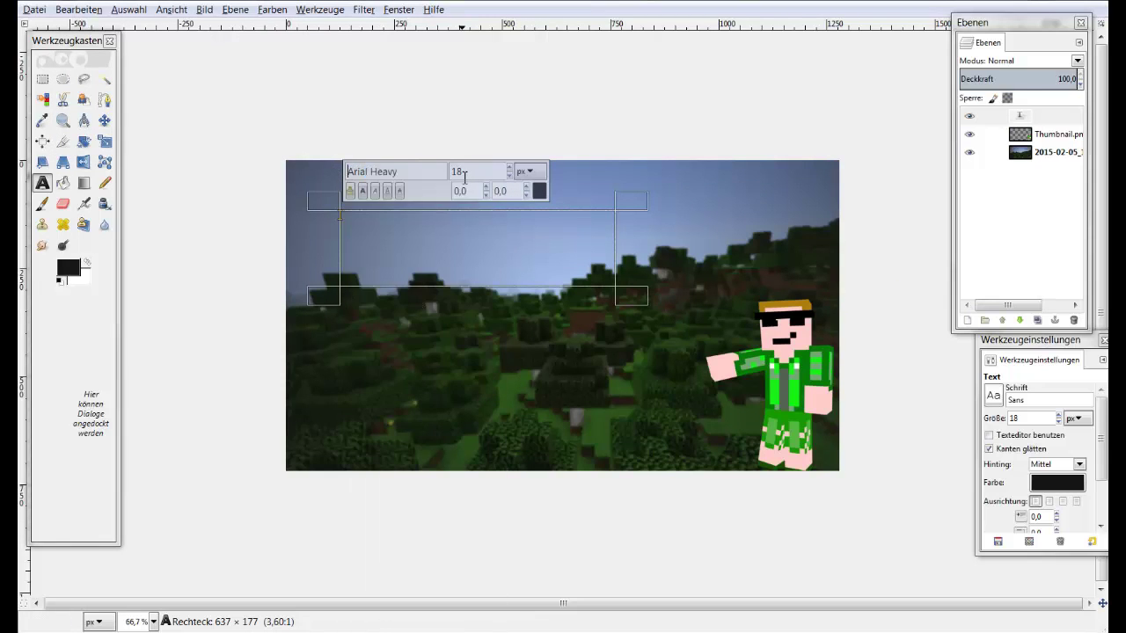
text(s)
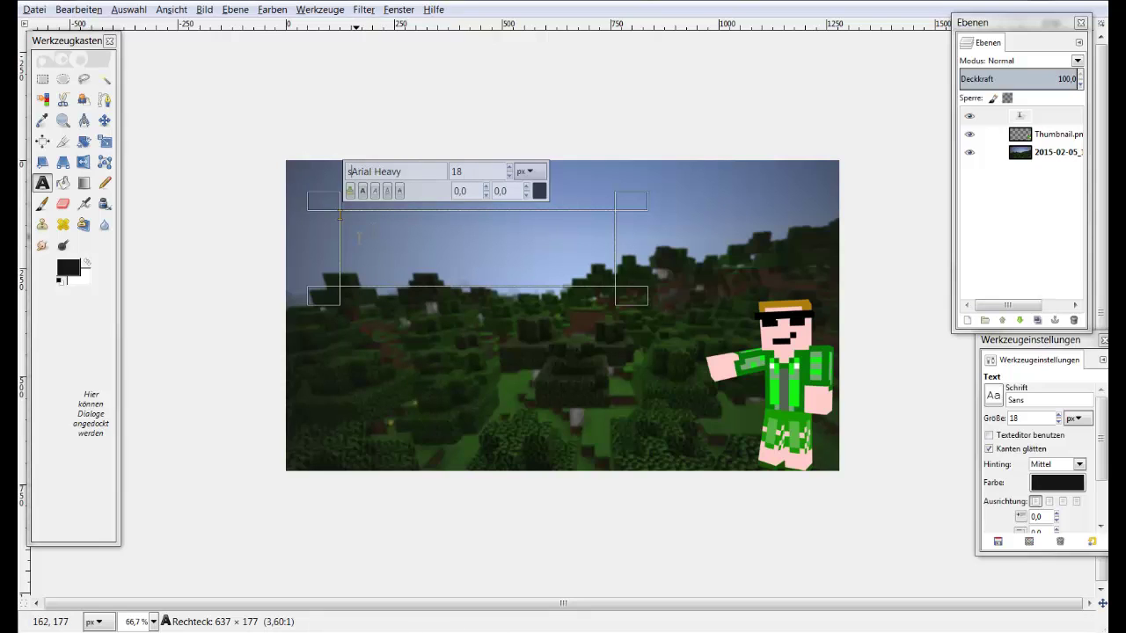
key(BackSpace)
key(Escape)
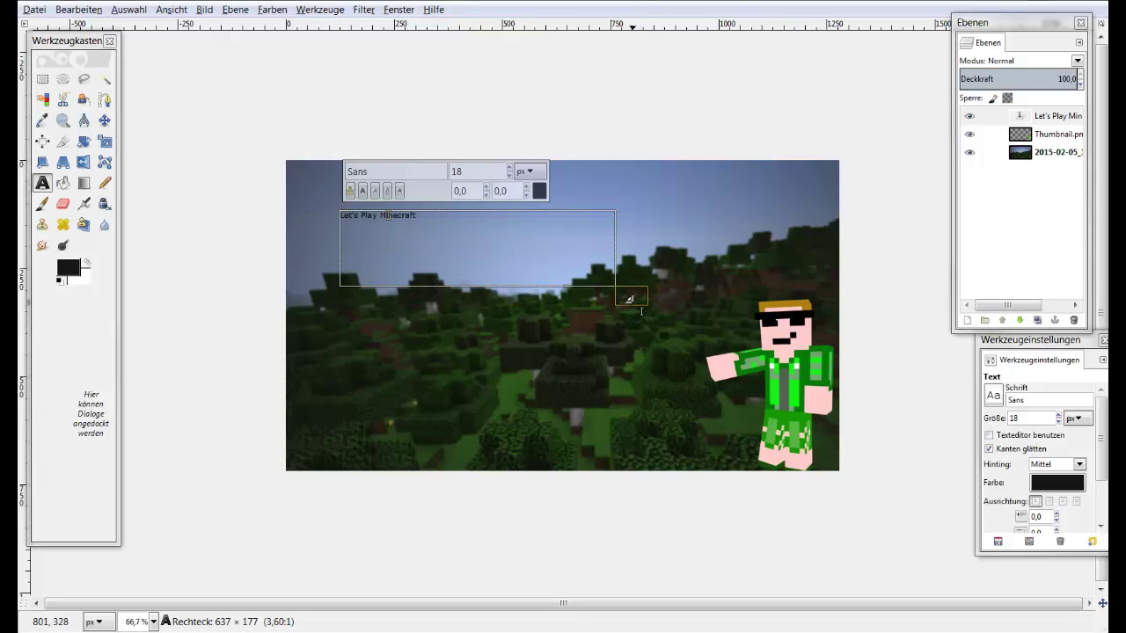
click(629, 299)
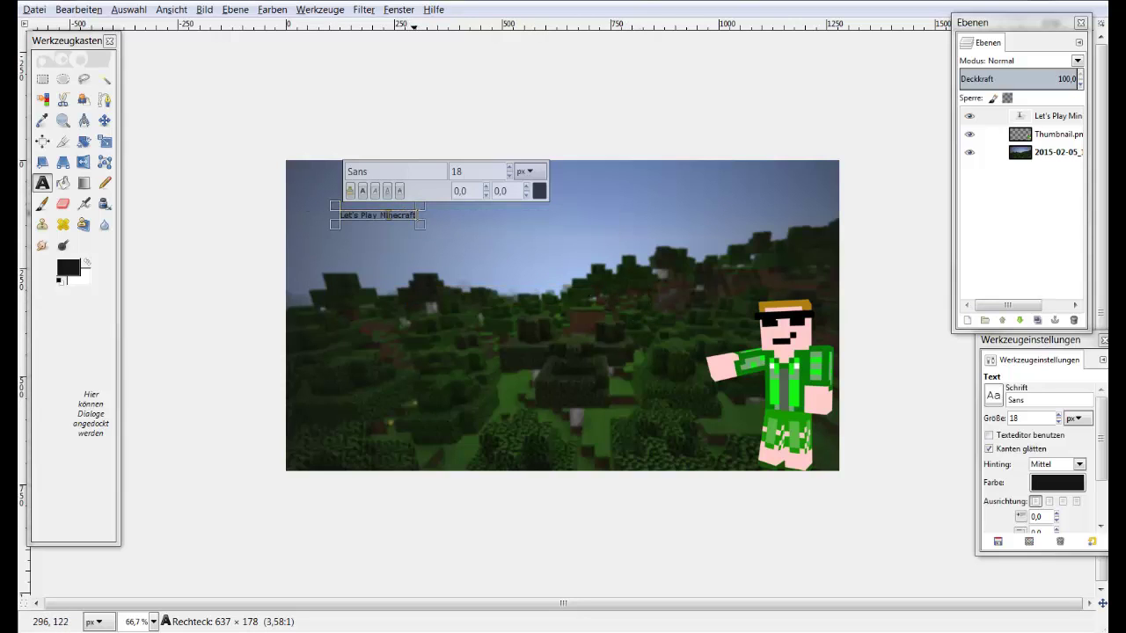
- Set the whole title text to 100 px in the Arial Heavy font
drag(379, 219, 340, 215)
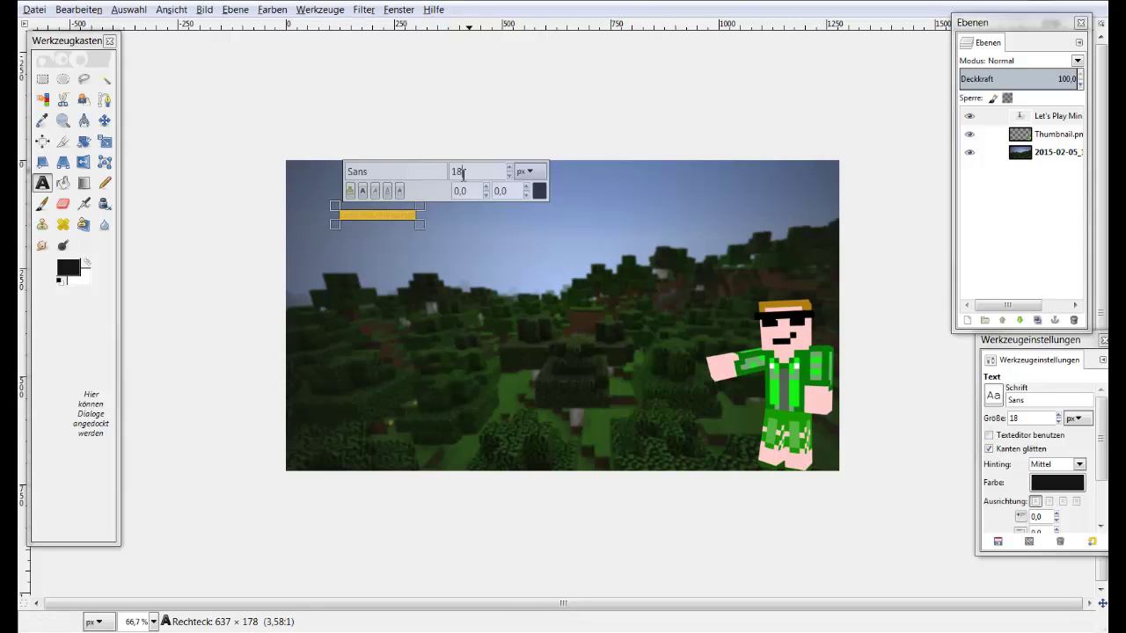
click(463, 174)
key(BackSpace)
key(Return)
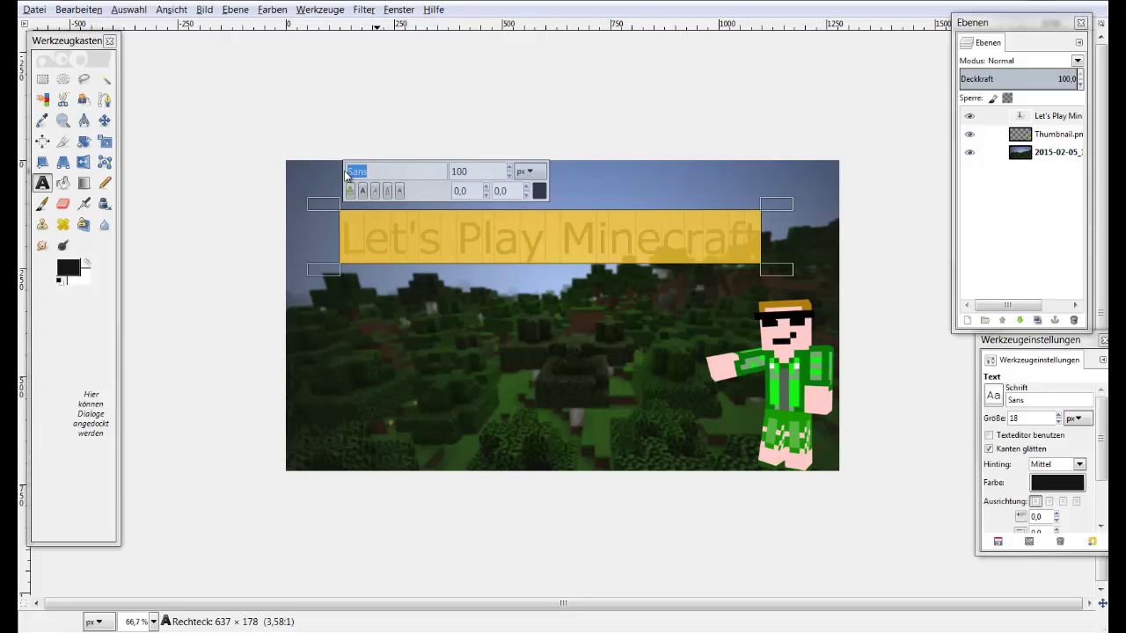
click(348, 176)
text(arial)
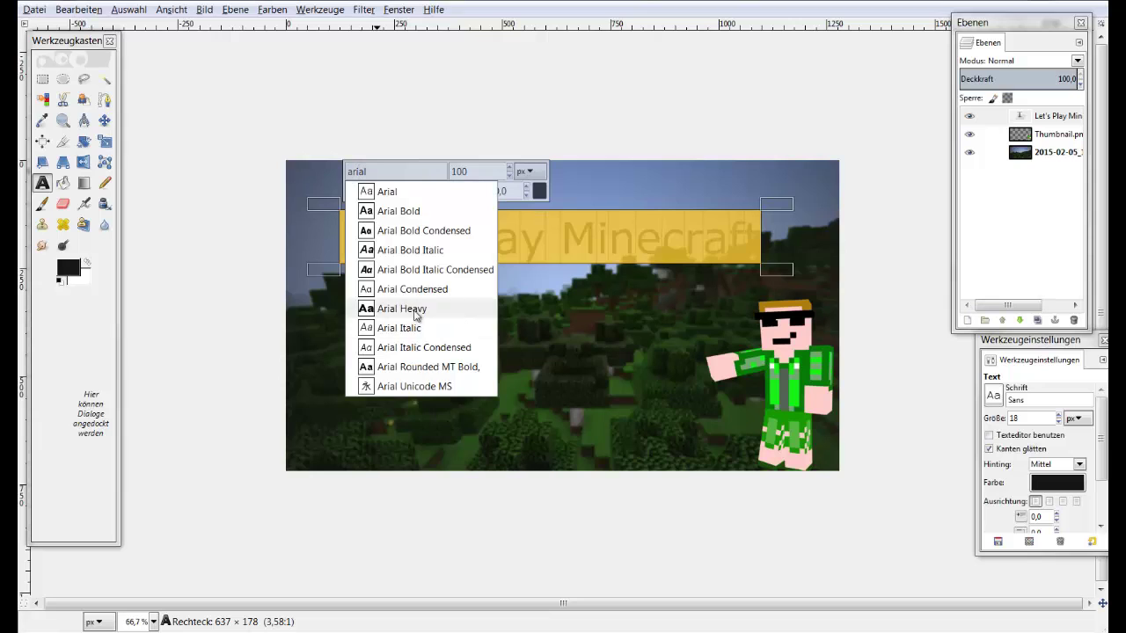
click(411, 309)
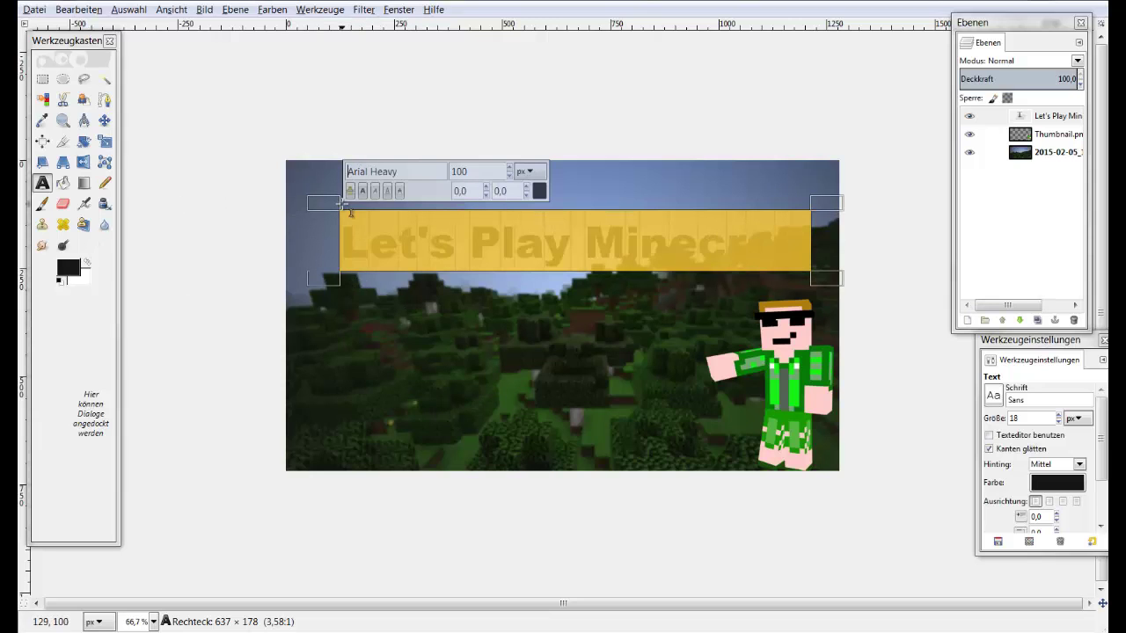
- Move the title slightly up and to the left to centre it in the sky, and select its letters from the layer's alpha channel
click(105, 122)
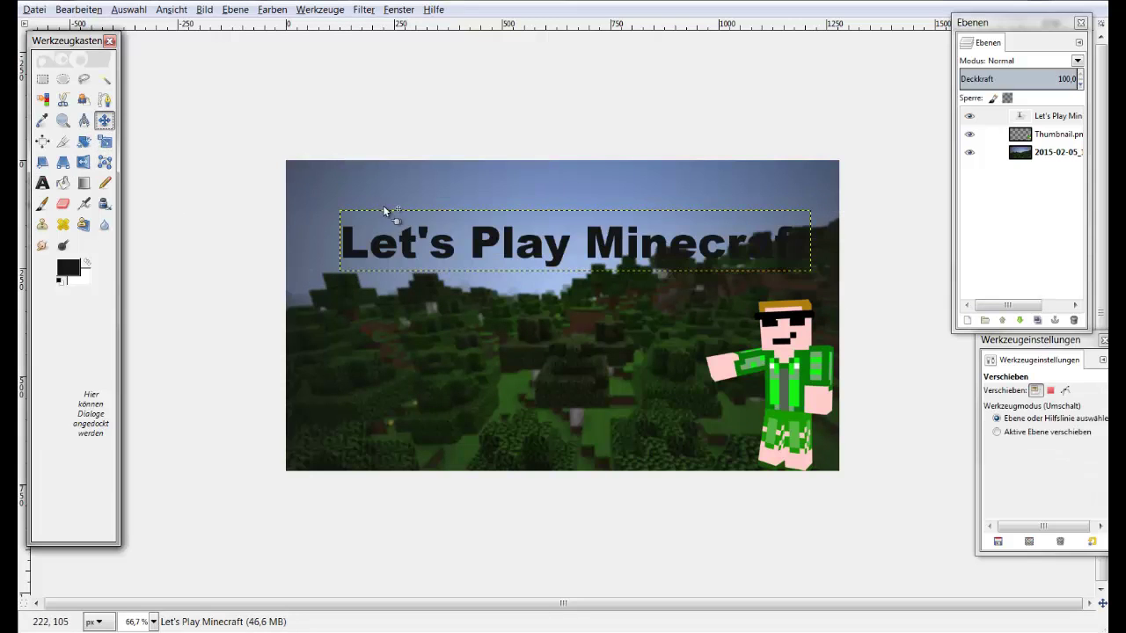
drag(405, 242, 397, 224)
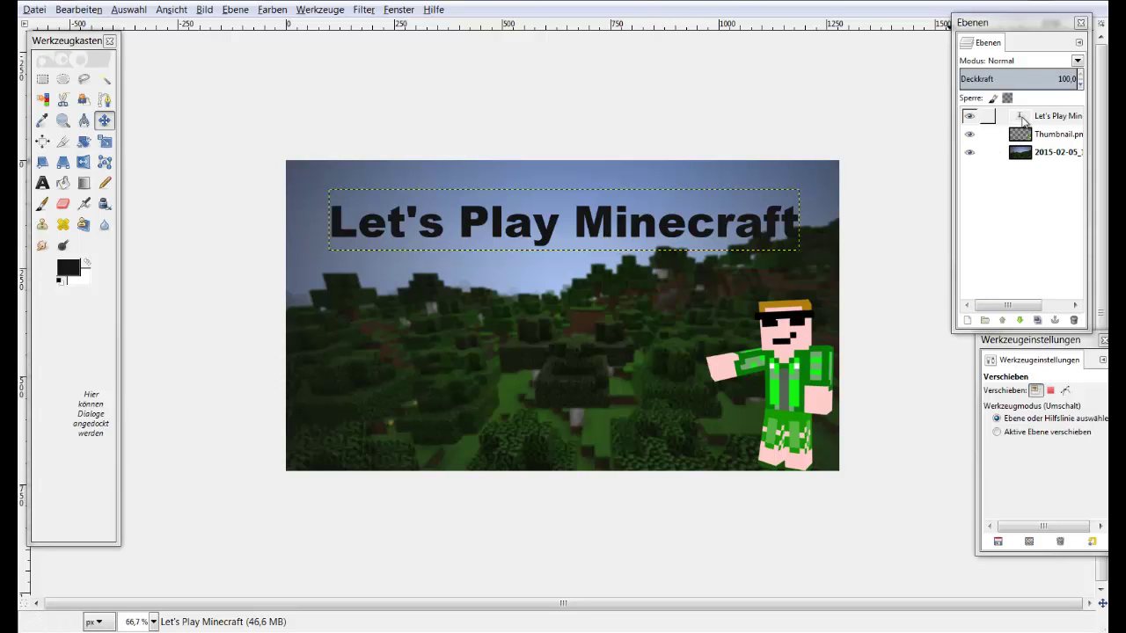
right_click(1034, 119)
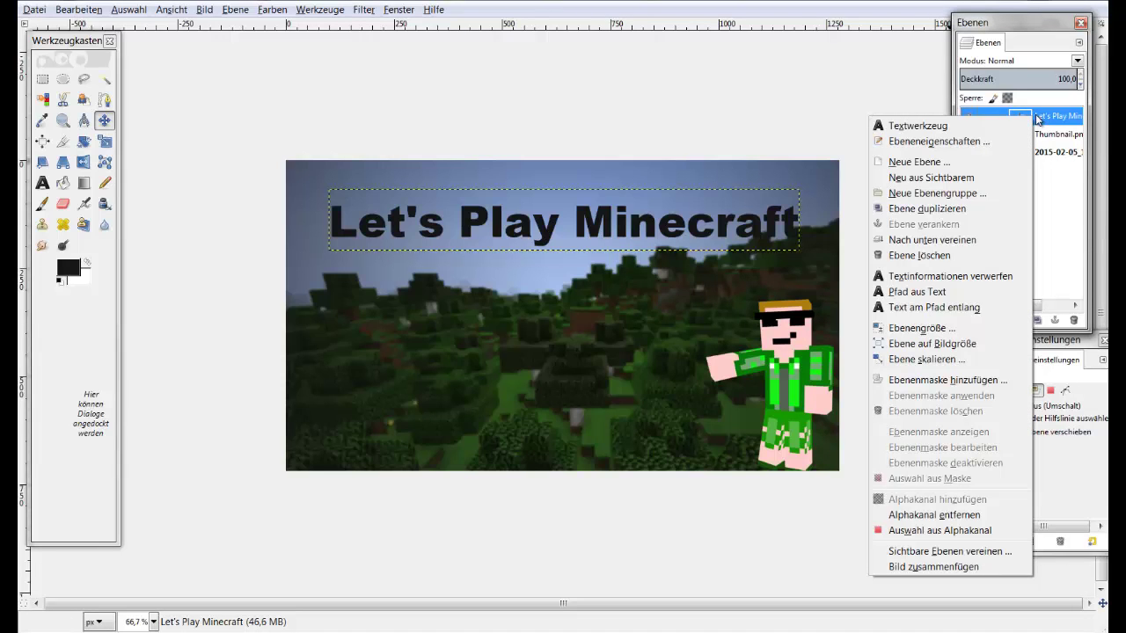
click(937, 530)
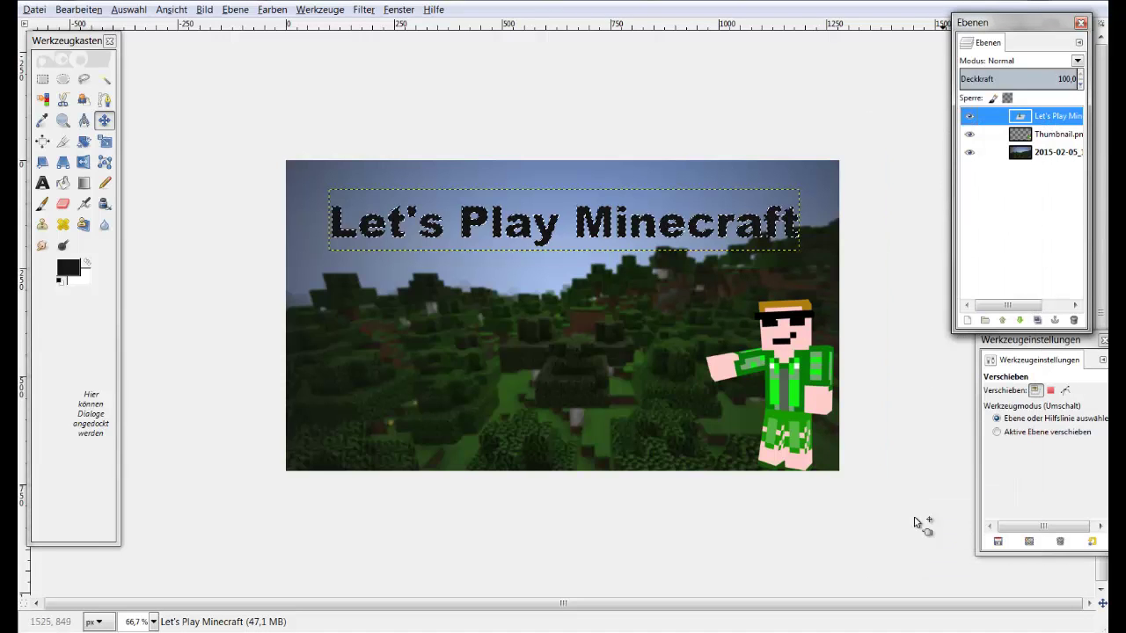
- Set up the Gradient tool with a linear shape and the gradient reversal turned off
click(84, 183)
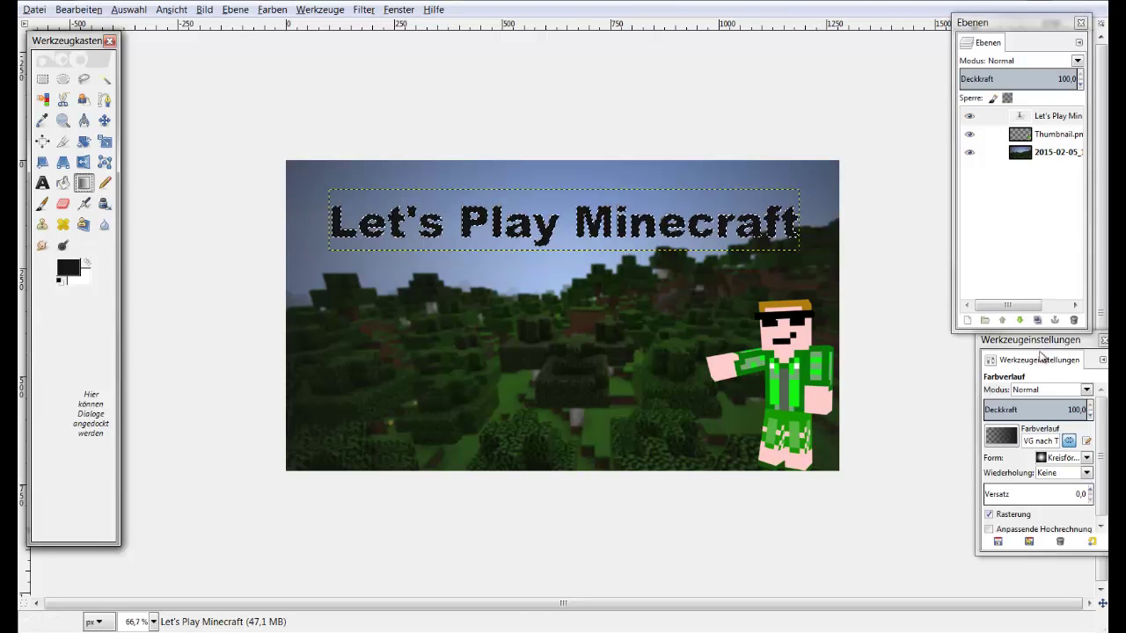
drag(1040, 343, 1021, 346)
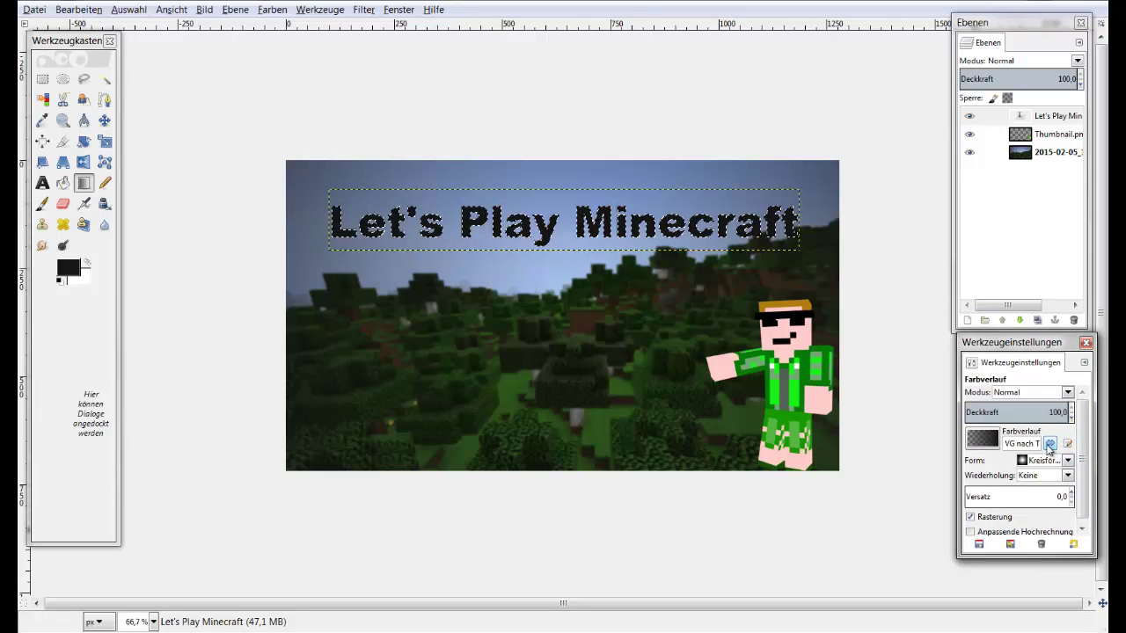
click(982, 438)
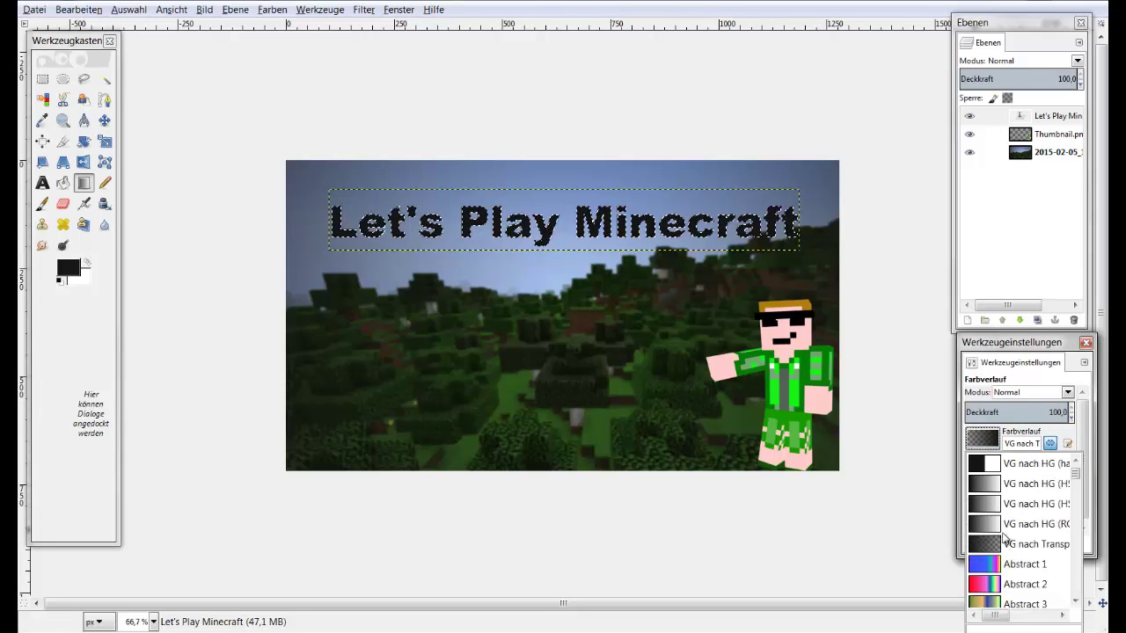
click(1024, 444)
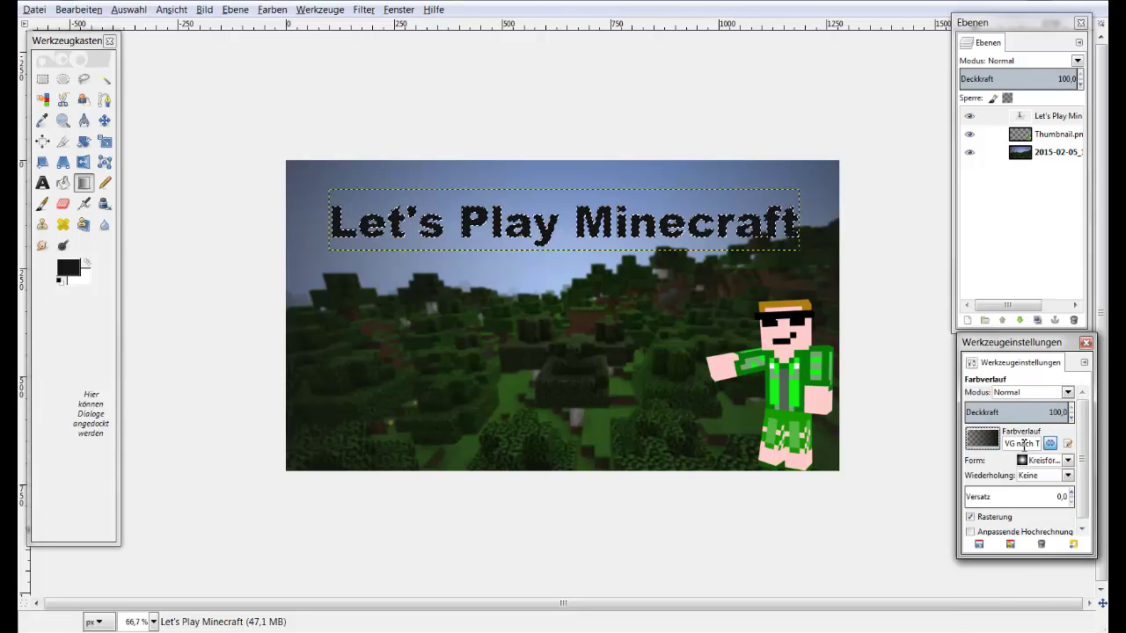
click(1049, 444)
click(1068, 461)
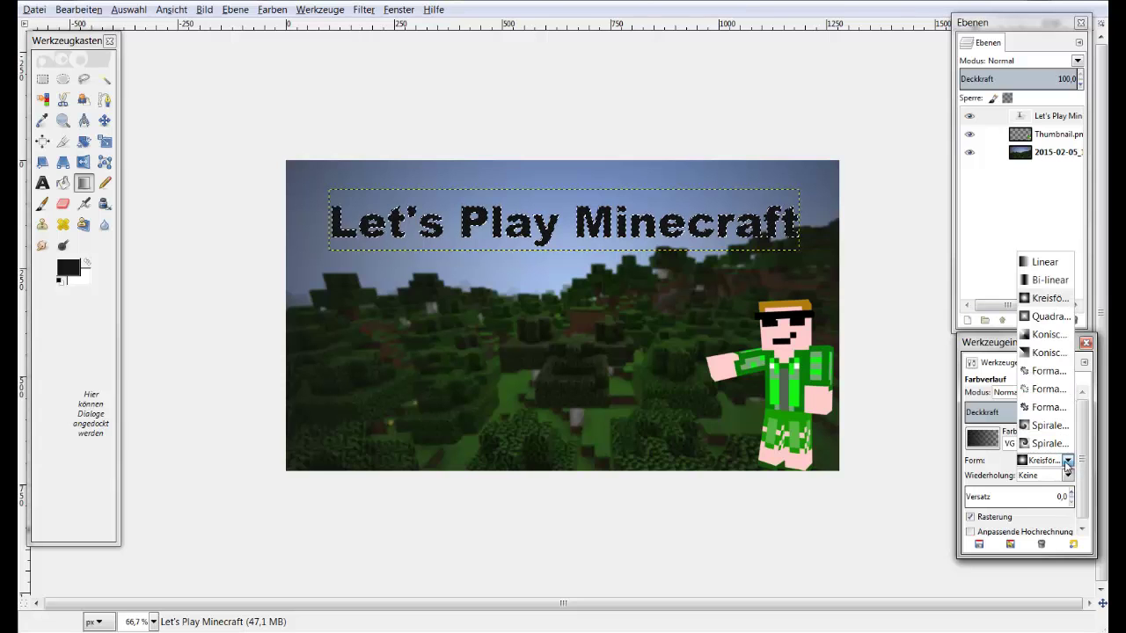
click(1040, 263)
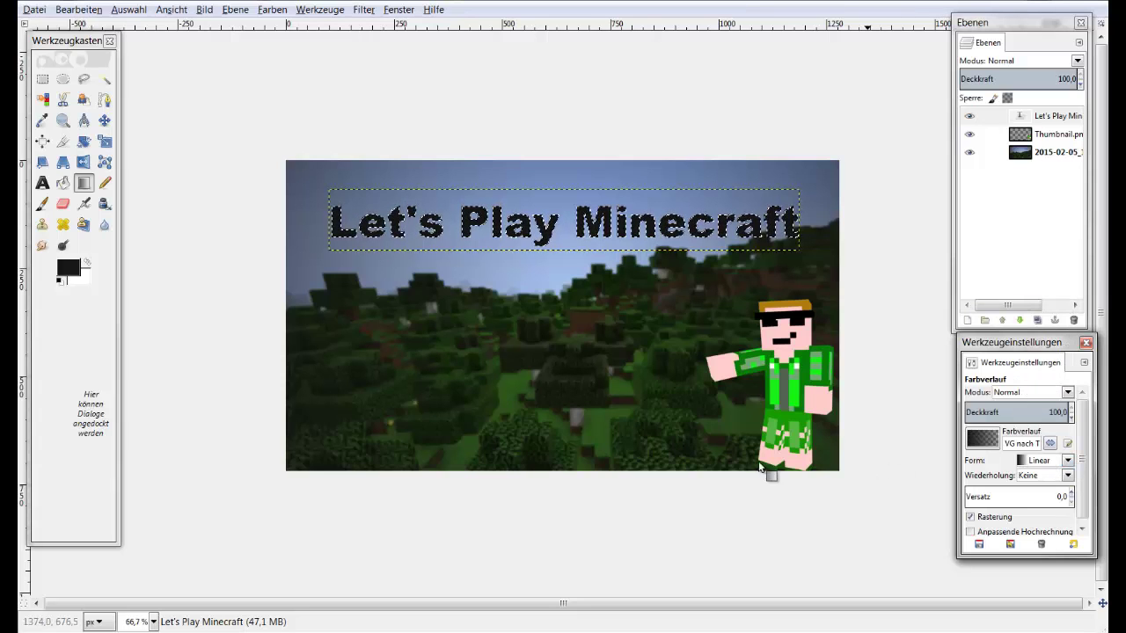
- Set the foreground to green and the background to light green, and choose the multicoloured VG nach HG (HSV) gradient
click(75, 269)
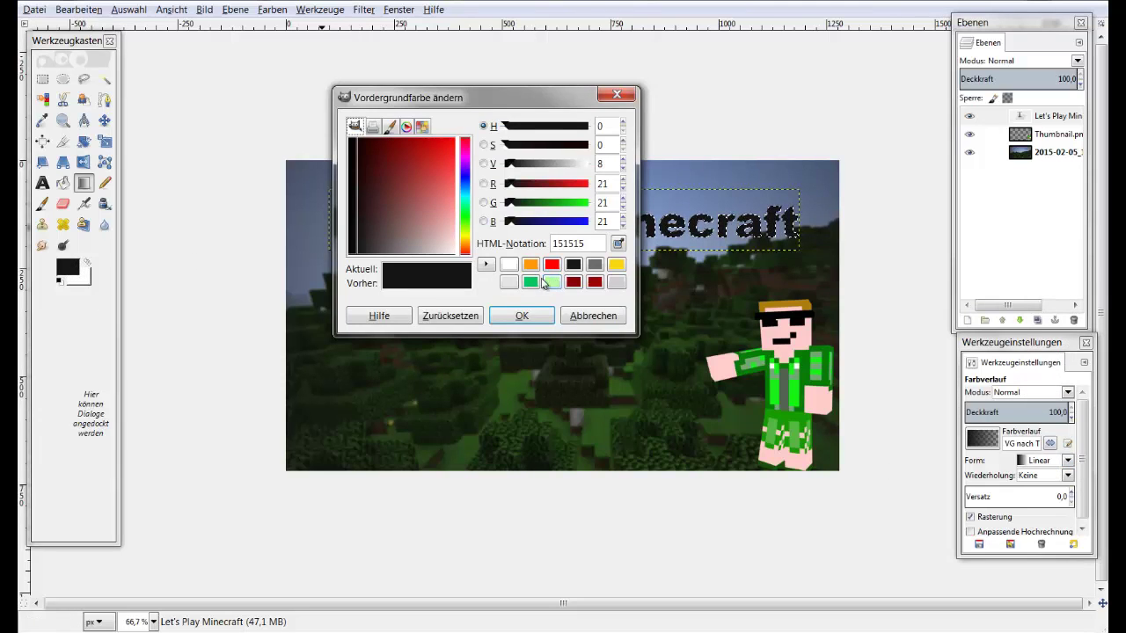
click(531, 281)
click(521, 315)
click(84, 279)
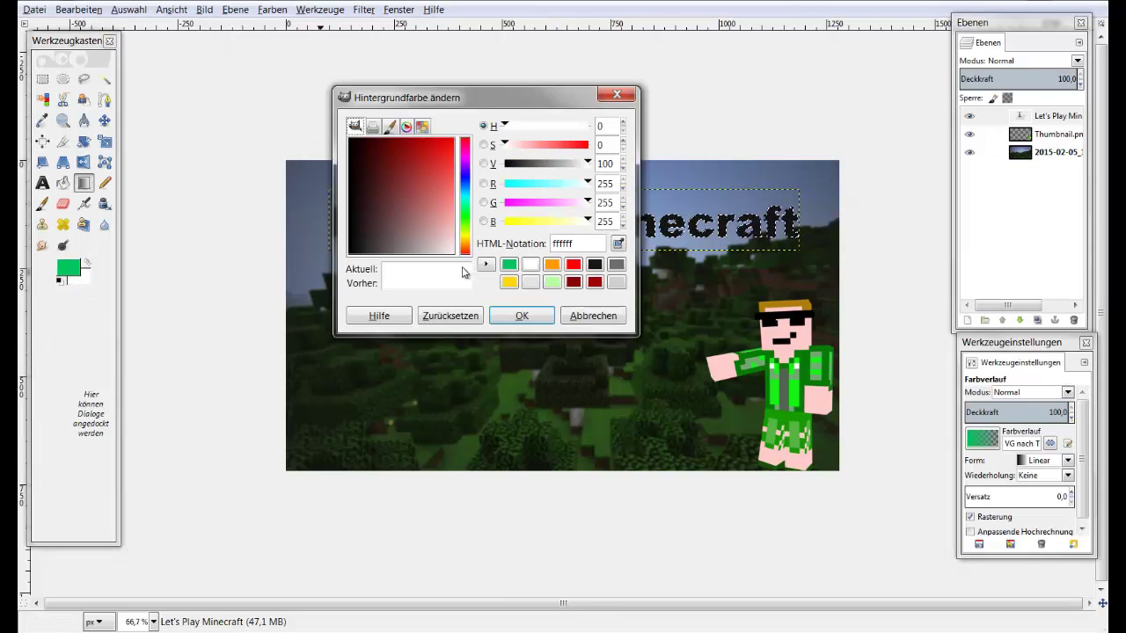
click(552, 283)
click(521, 315)
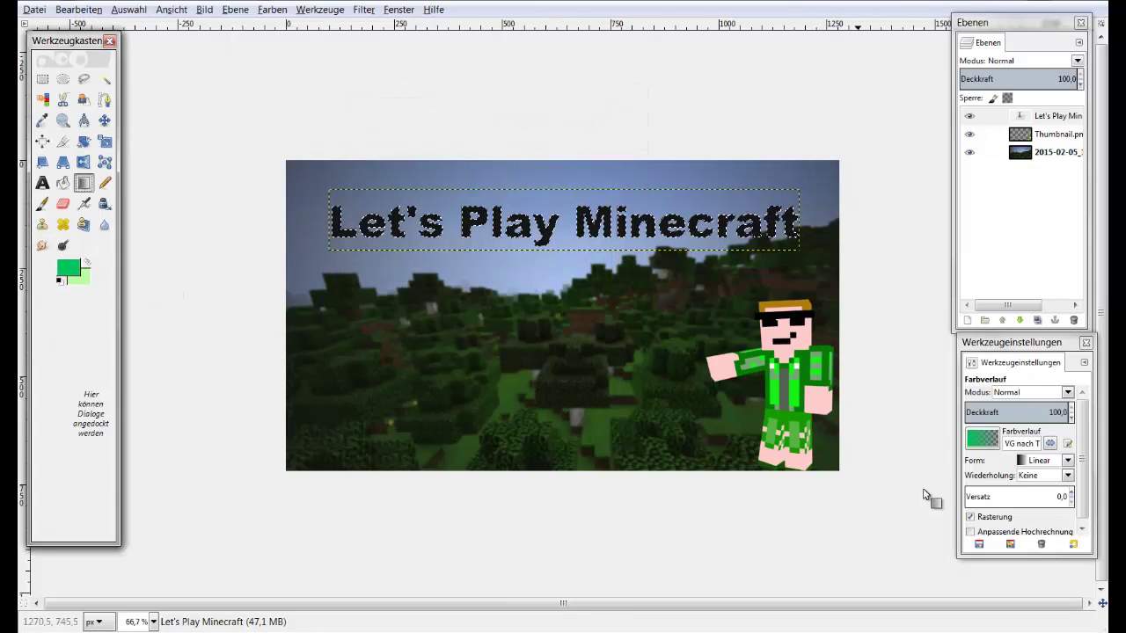
click(983, 438)
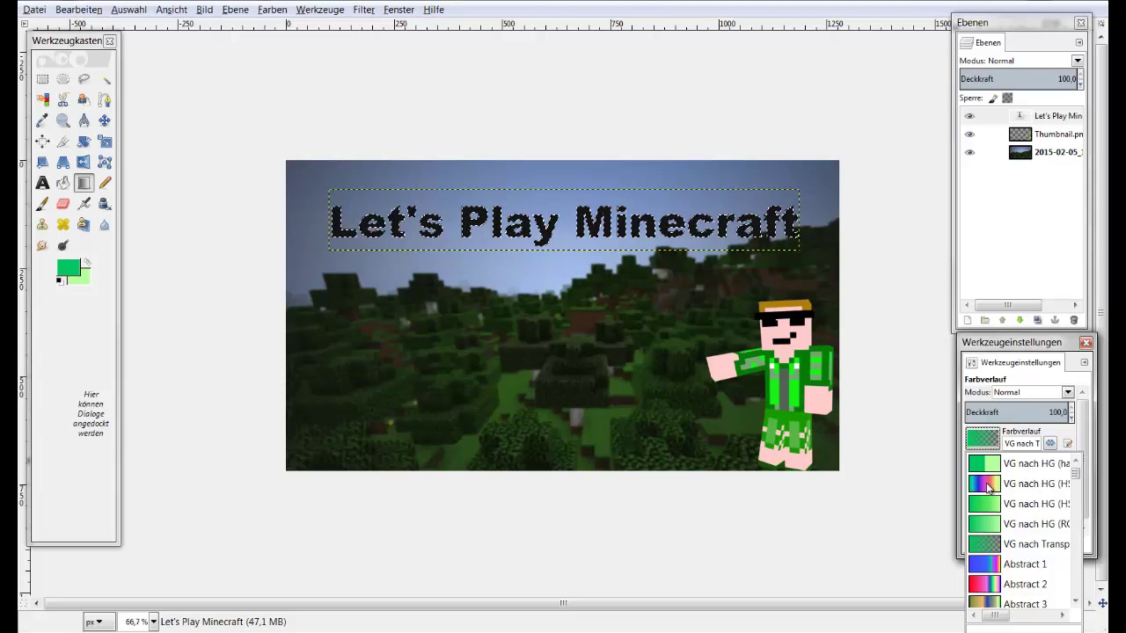
click(986, 484)
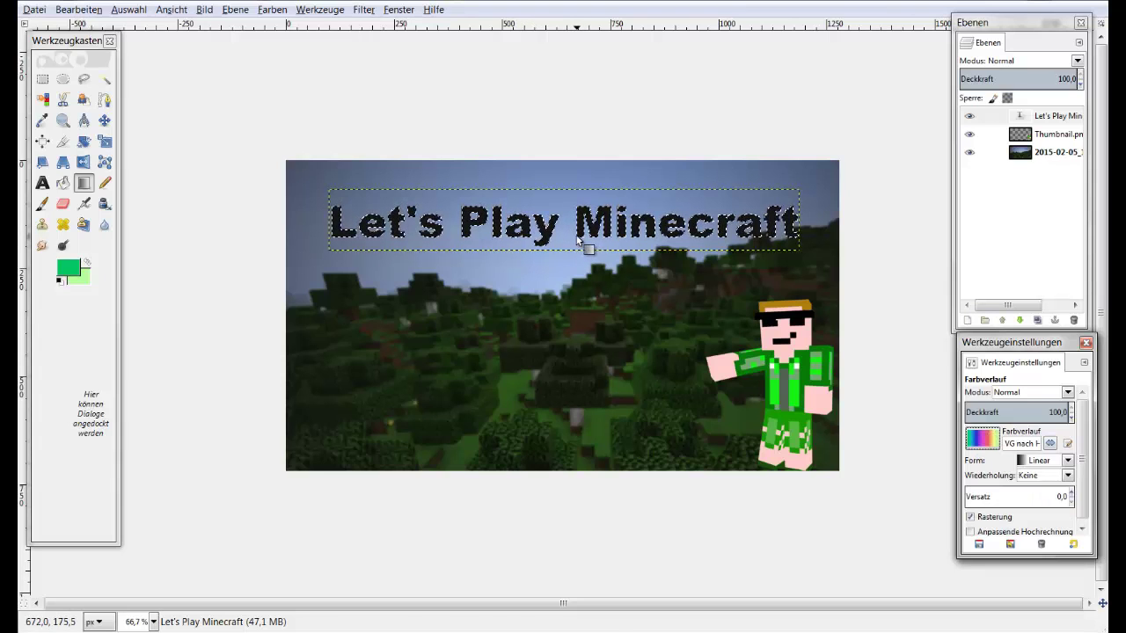
- Try the rainbow gradient sideways across the M of Minecraft and upwards through the title, undoing each attempt
drag(577, 239, 575, 218)
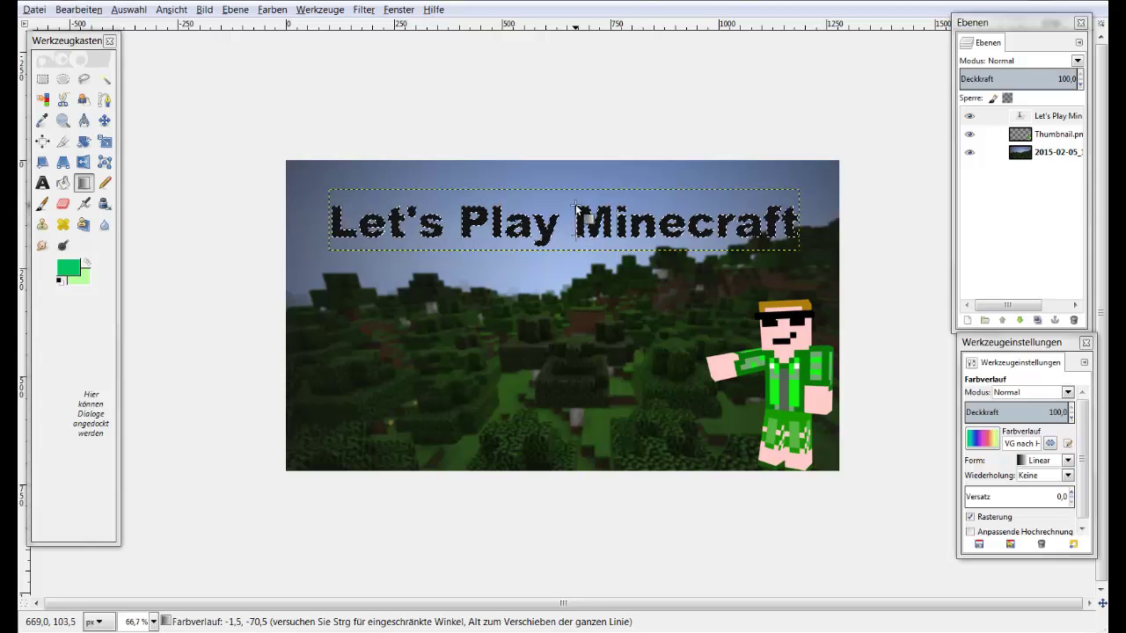
drag(576, 208, 614, 210)
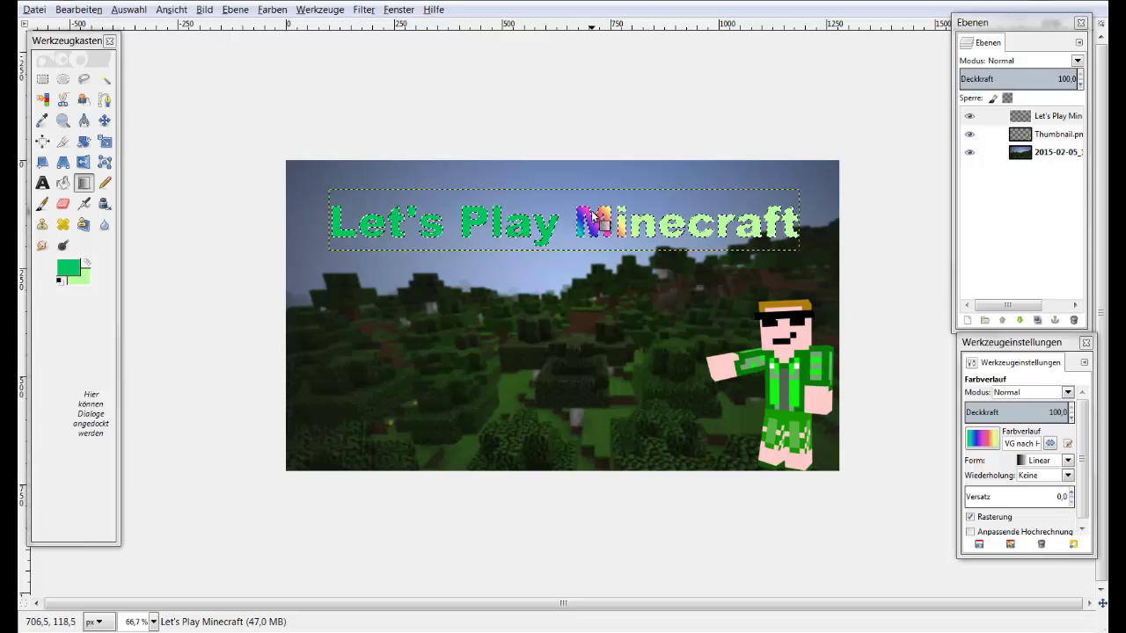
key(ctrl+z)
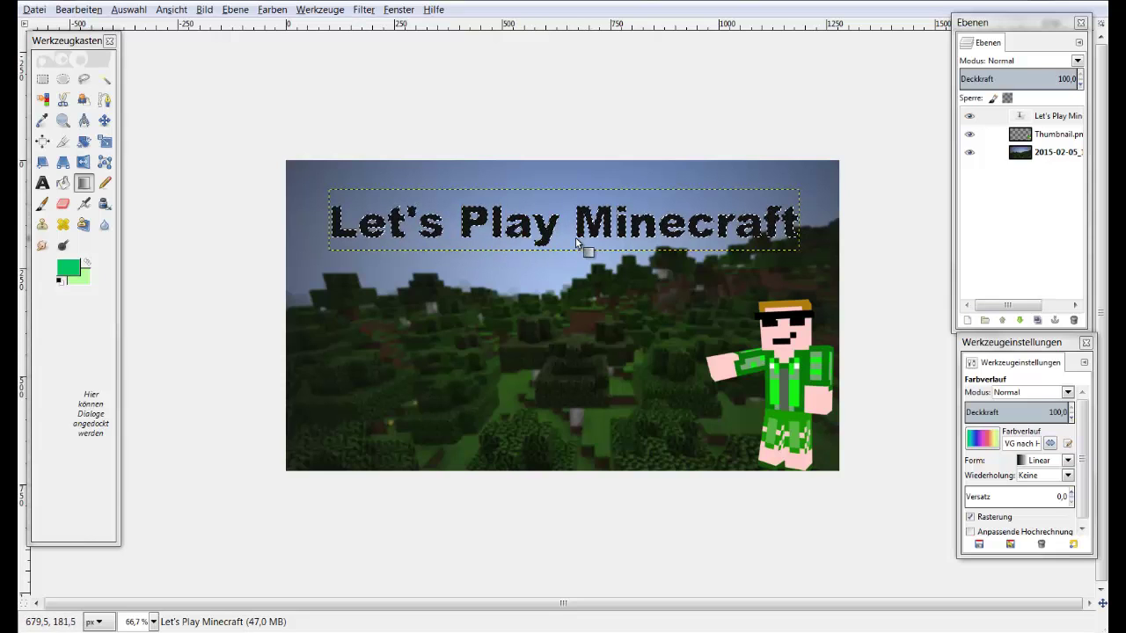
drag(583, 239, 576, 208)
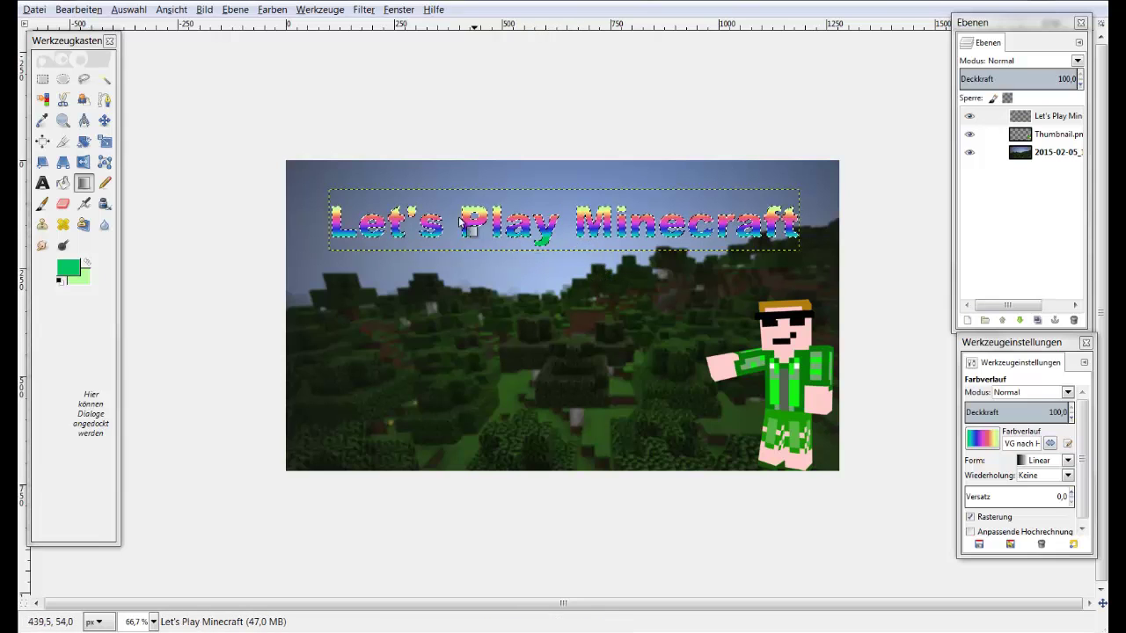
key(ctrl+z)
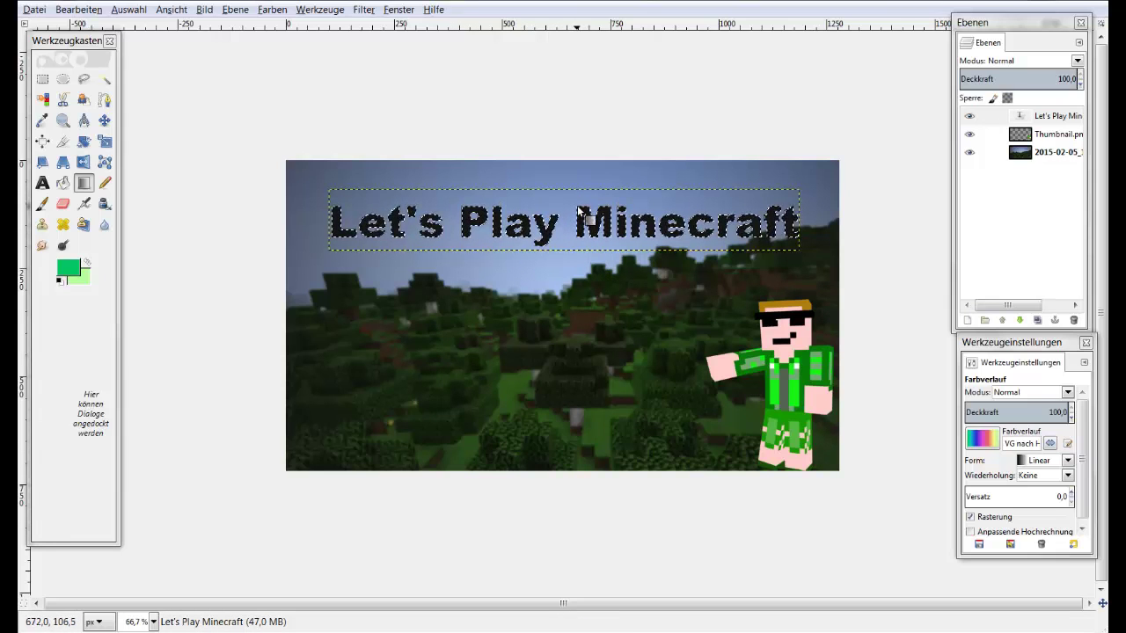
- Fill the selected title letters with the rainbow gradient running from their top edge down to their baseline
drag(578, 206, 583, 238)
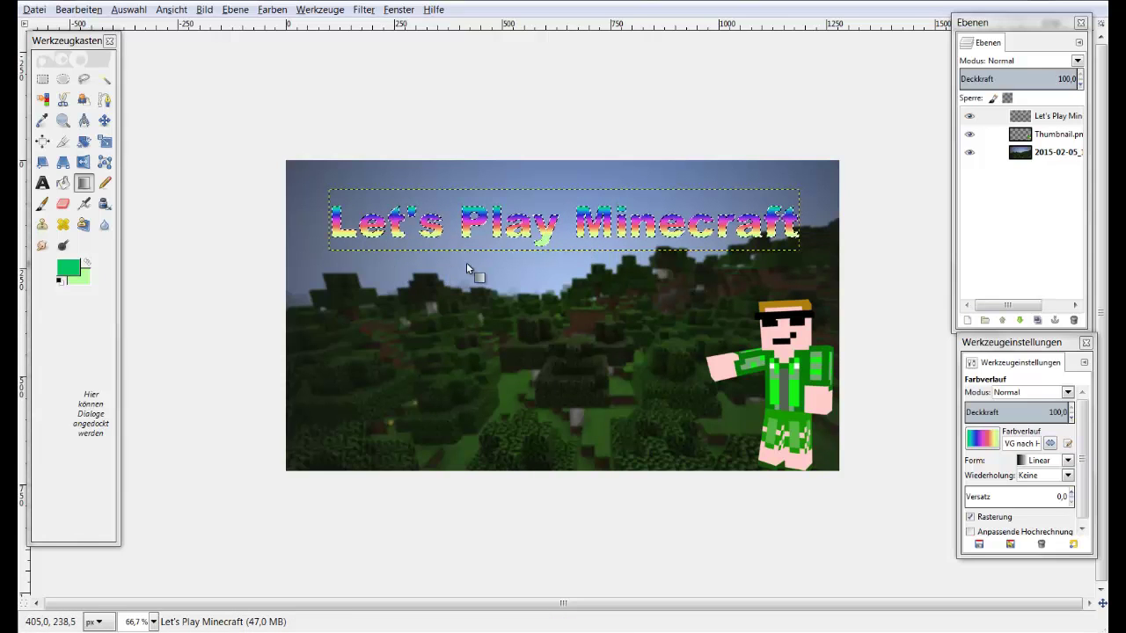
- Undo the title's gradient fill, discard a shorter trial, and refill the letters with the rainbow gradient slightly slanted from top to baseline
key(ctrl+z)
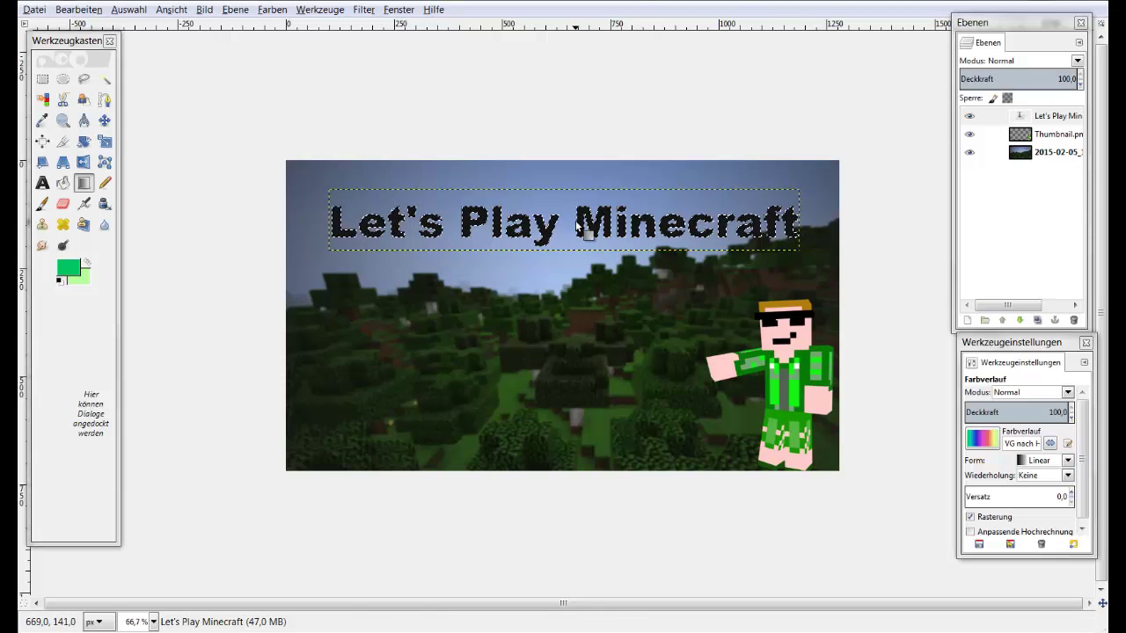
drag(575, 234, 576, 239)
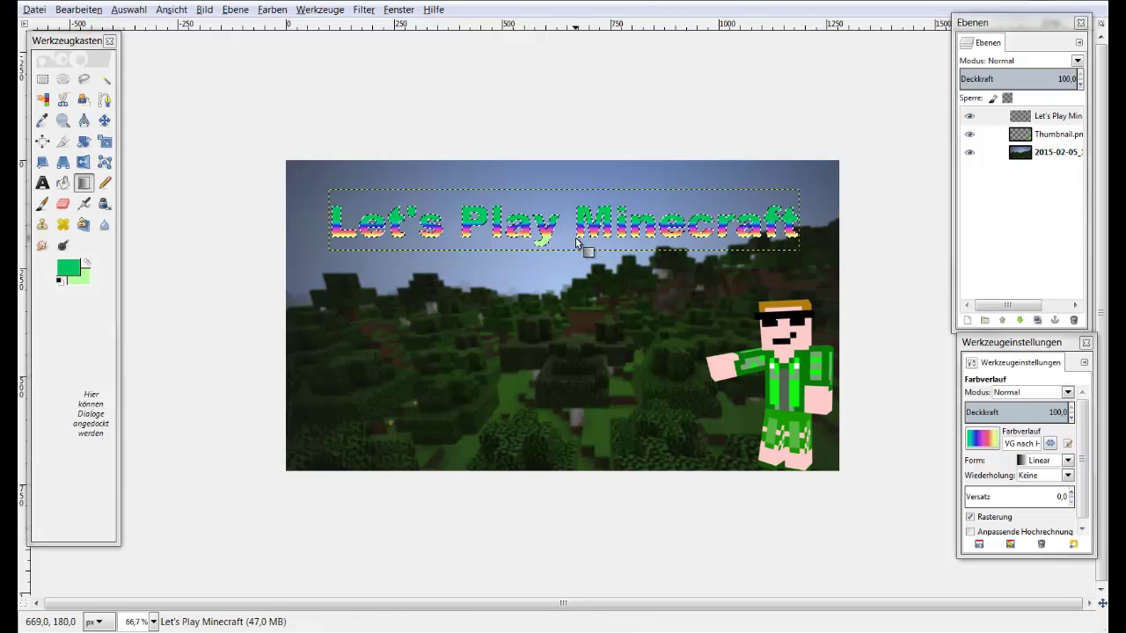
key(ctrl+z)
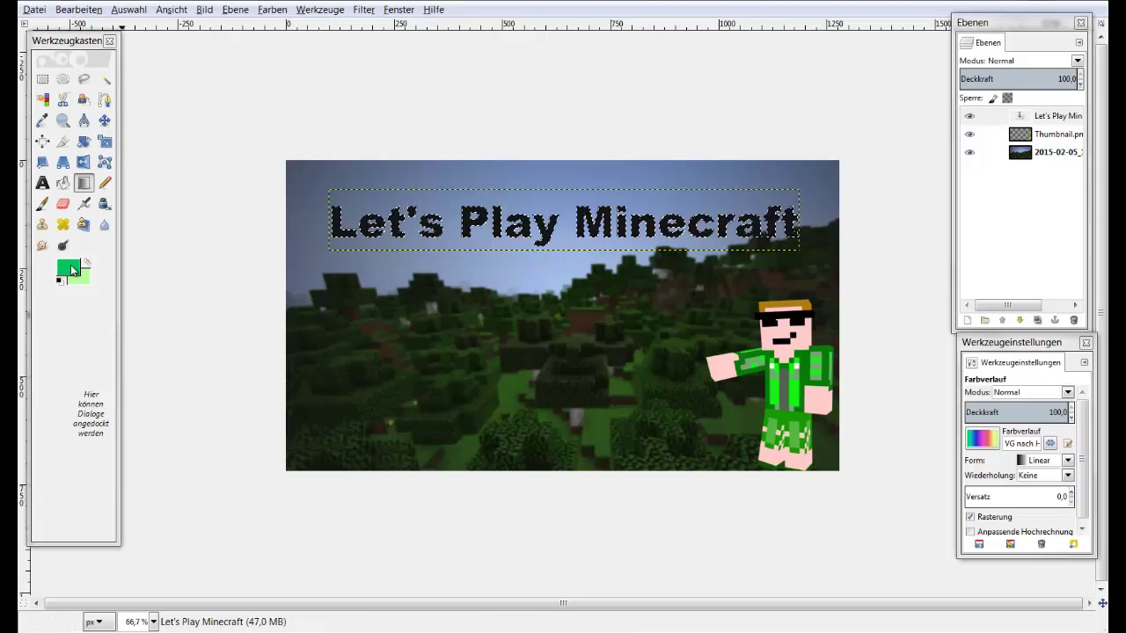
drag(579, 202, 587, 237)
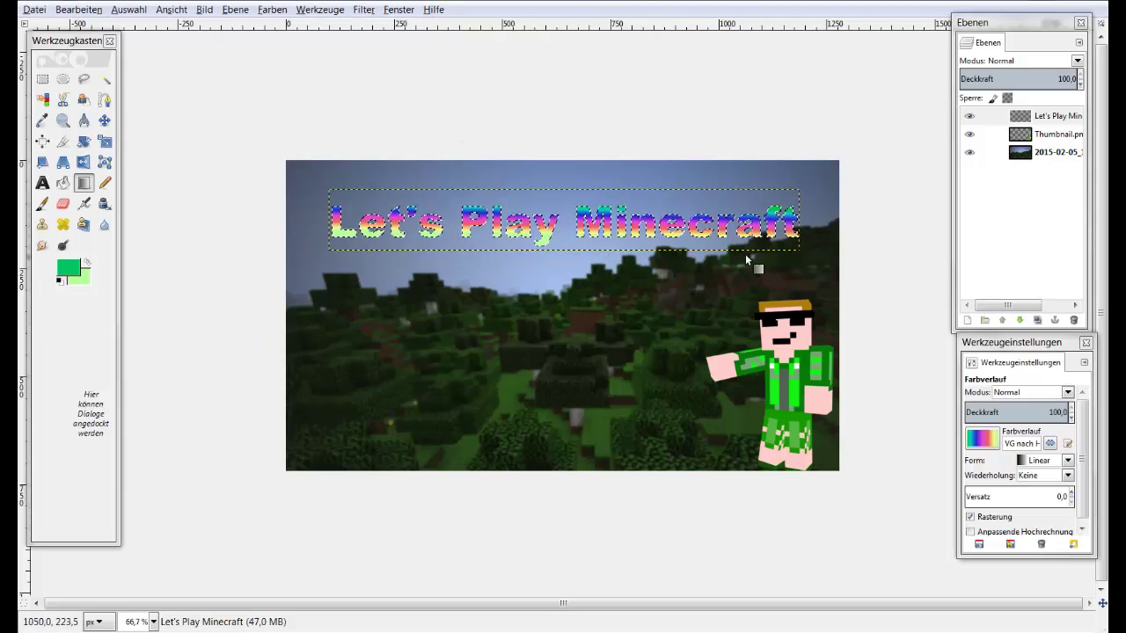
- Add a black drop shadow to the title with X and Y offsets of 4, a blur radius of 15 and 60 opacity
click(363, 11)
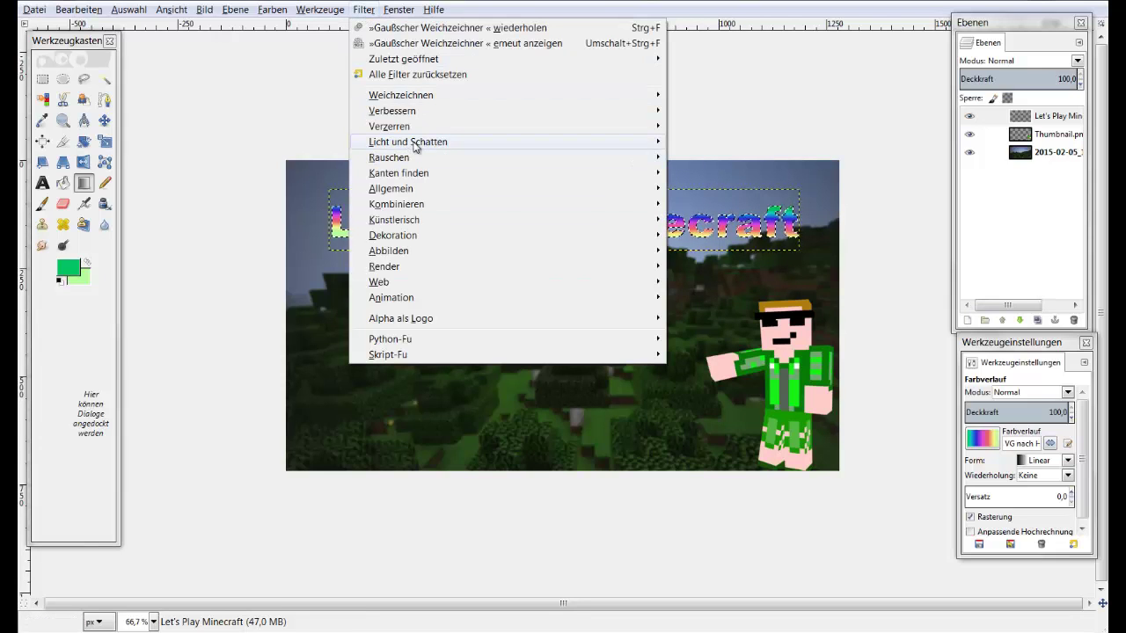
mouse_move(445, 144)
click(718, 240)
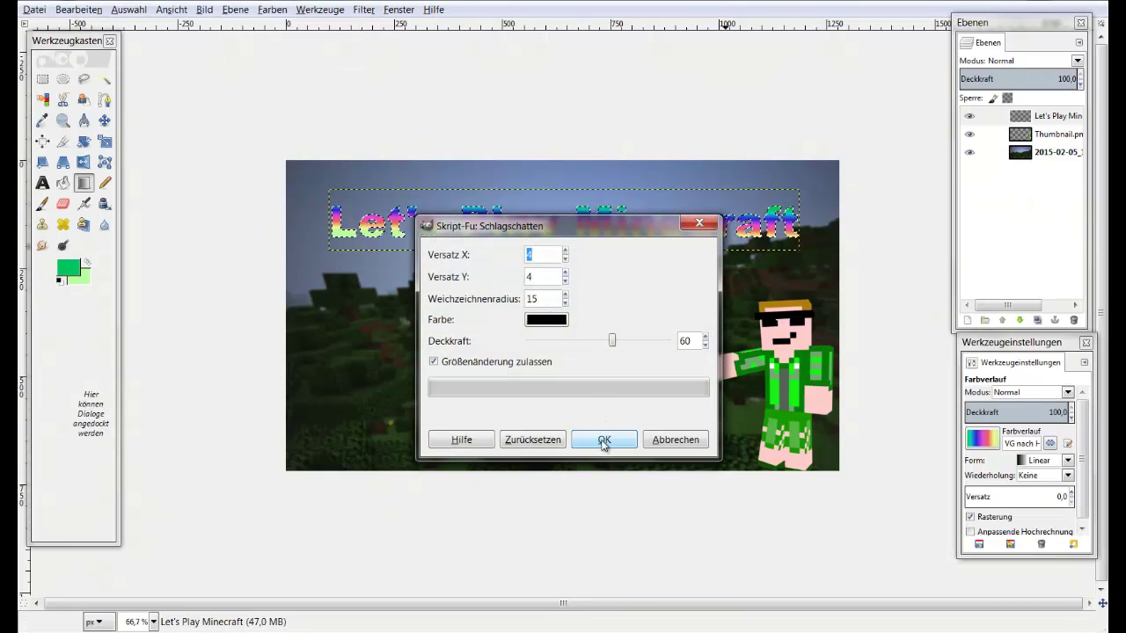
mouse_move(613, 341)
mouse_down()
mouse_move(672, 344)
mouse_move(613, 343)
mouse_up()
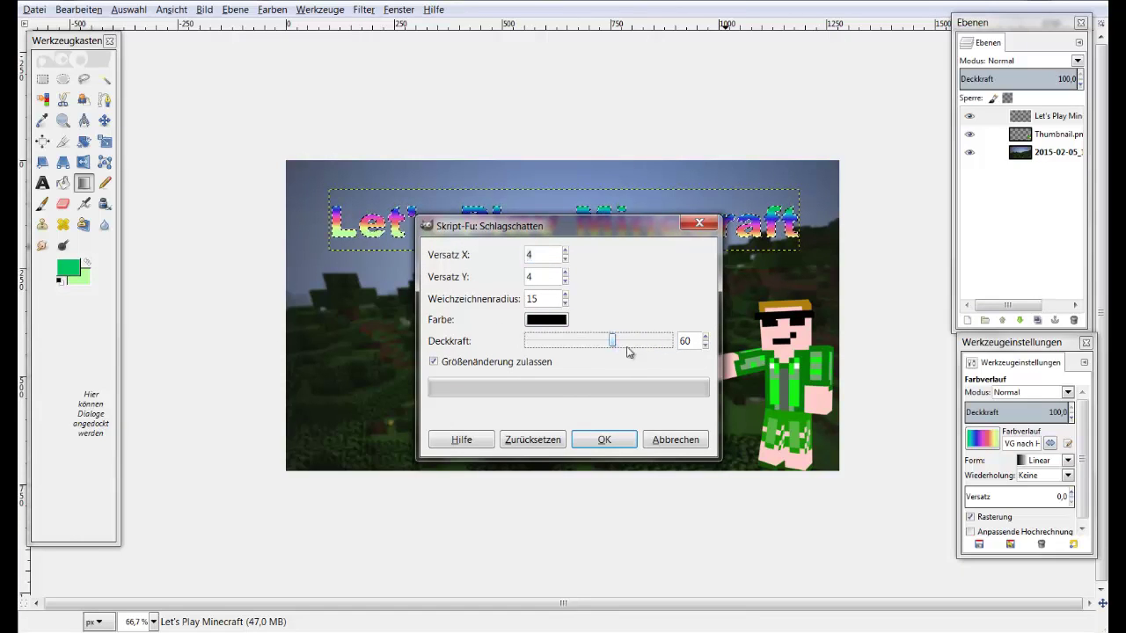
click(602, 441)
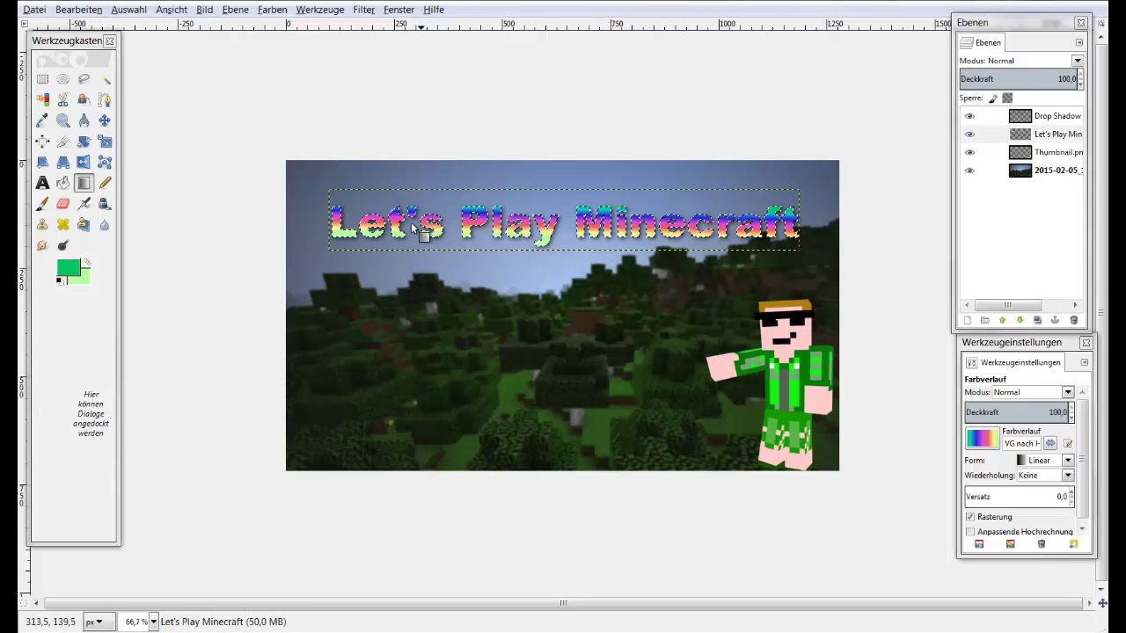
- Replace the letter selection with the landscape layer's alpha selection, and add the text "#001" in a box about 495 × 200 px below the title
right_click(1039, 169)
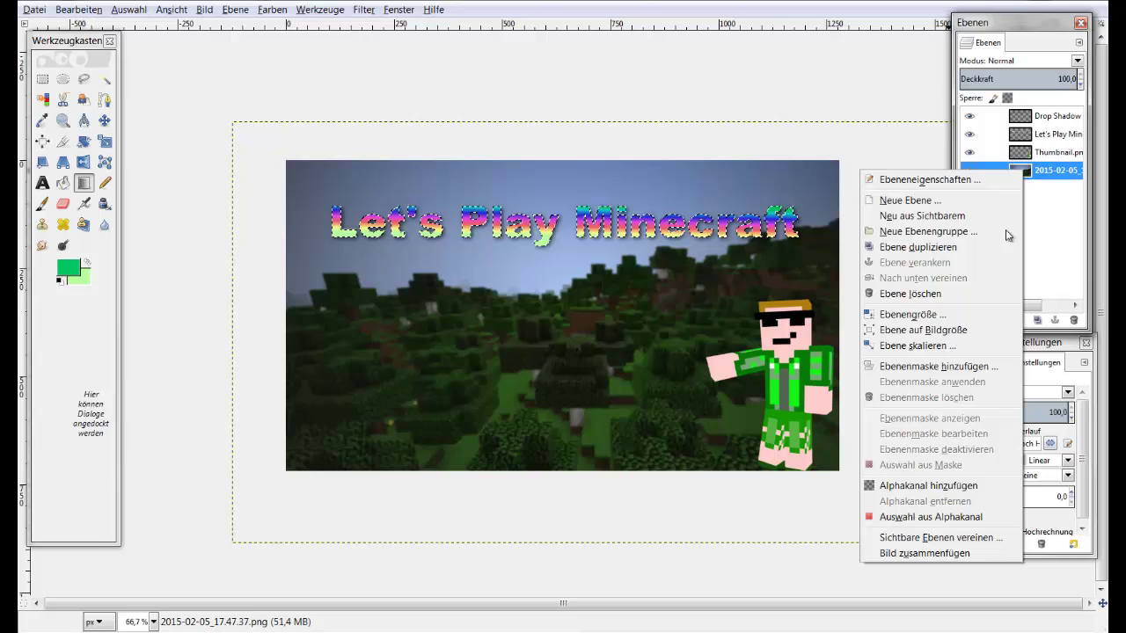
click(909, 516)
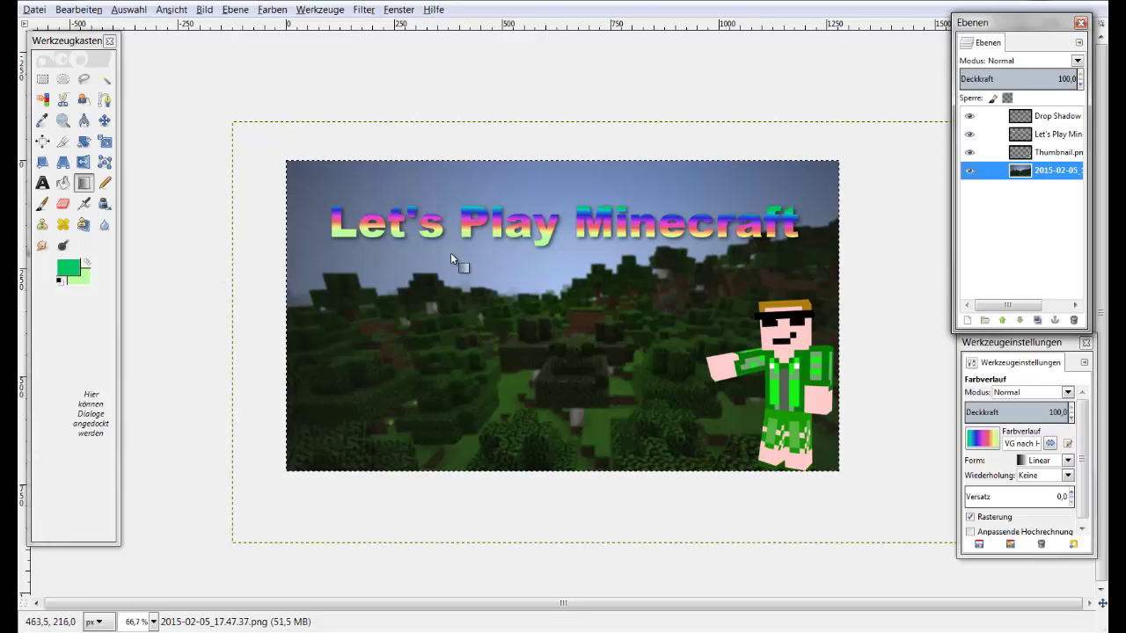
click(42, 182)
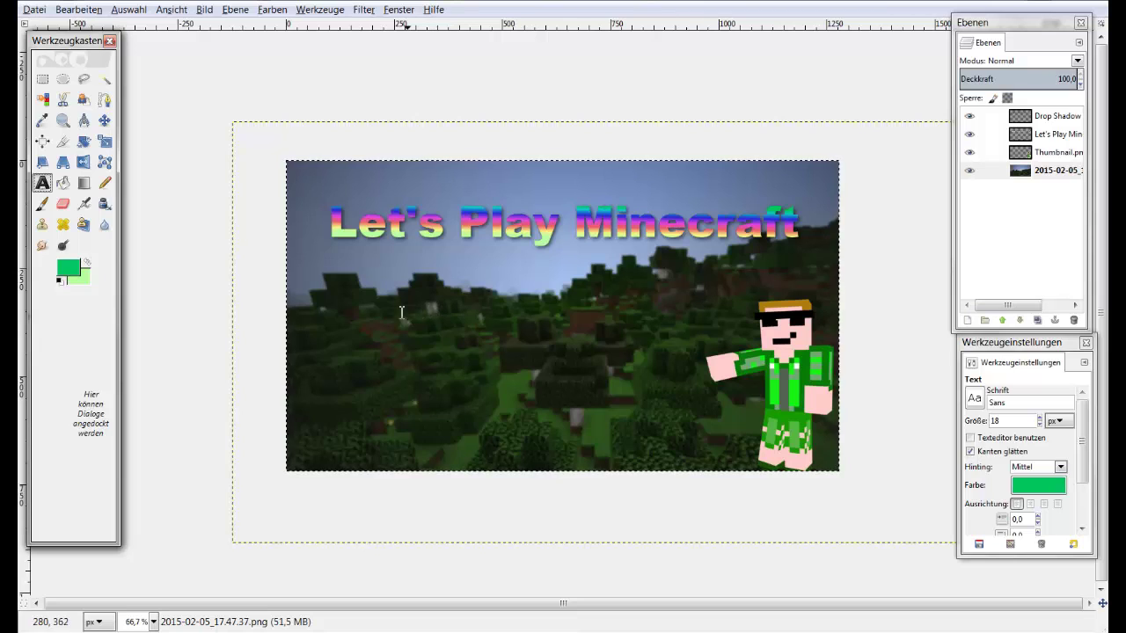
click(434, 314)
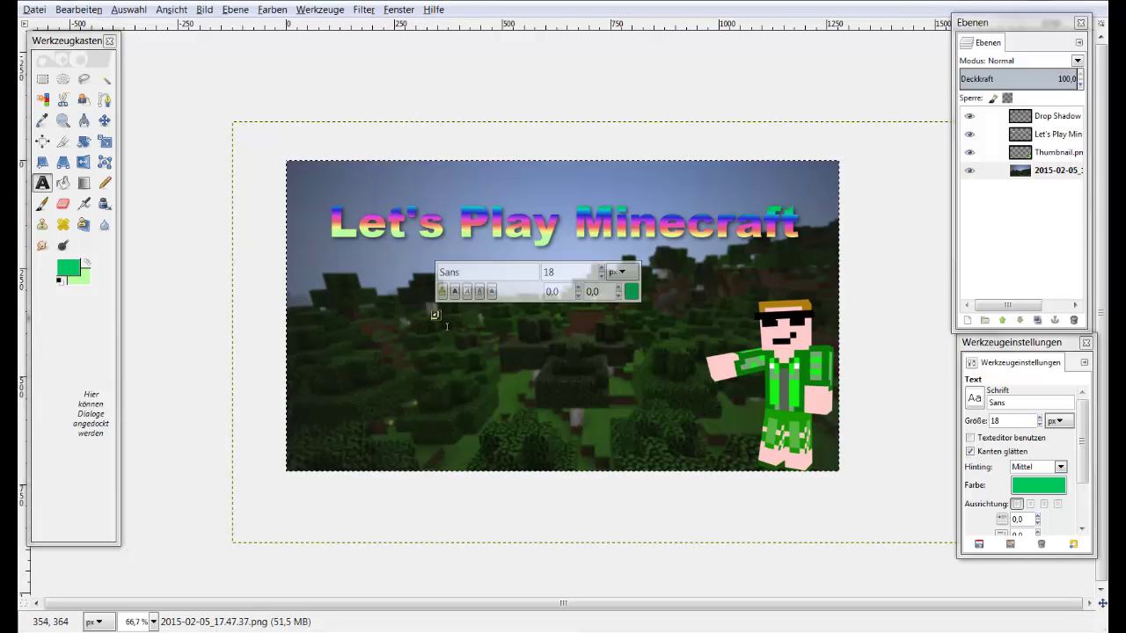
drag(446, 327, 647, 396)
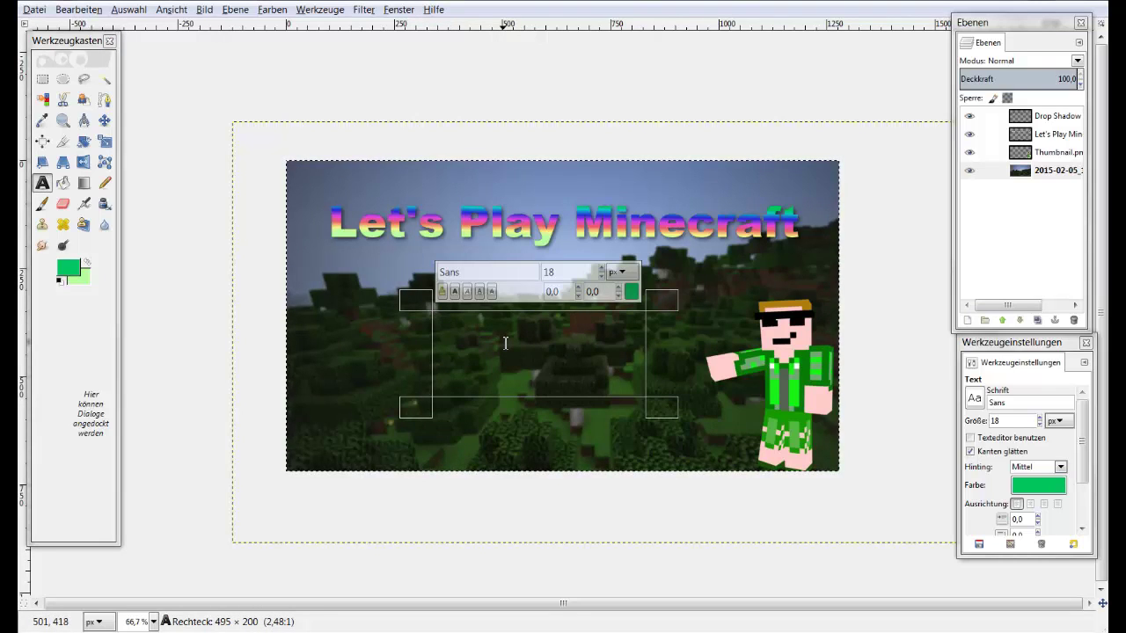
text(#001)
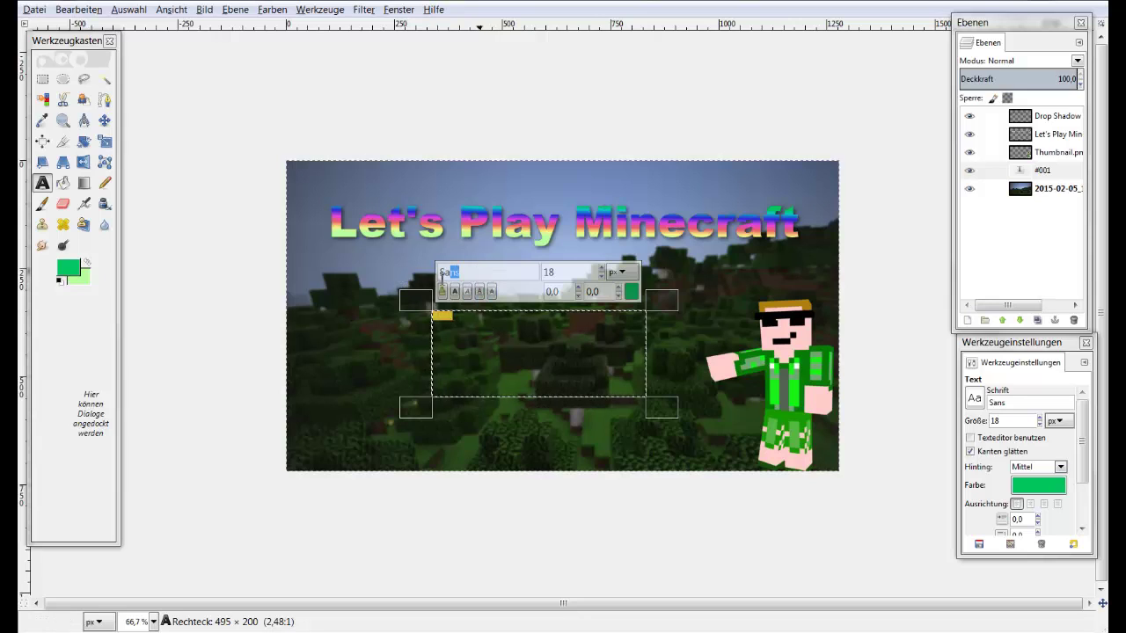
- Format the #001 text in Arial Heavy at 180 px and shift it slightly to the right
drag(441, 275, 436, 274)
text(aria)
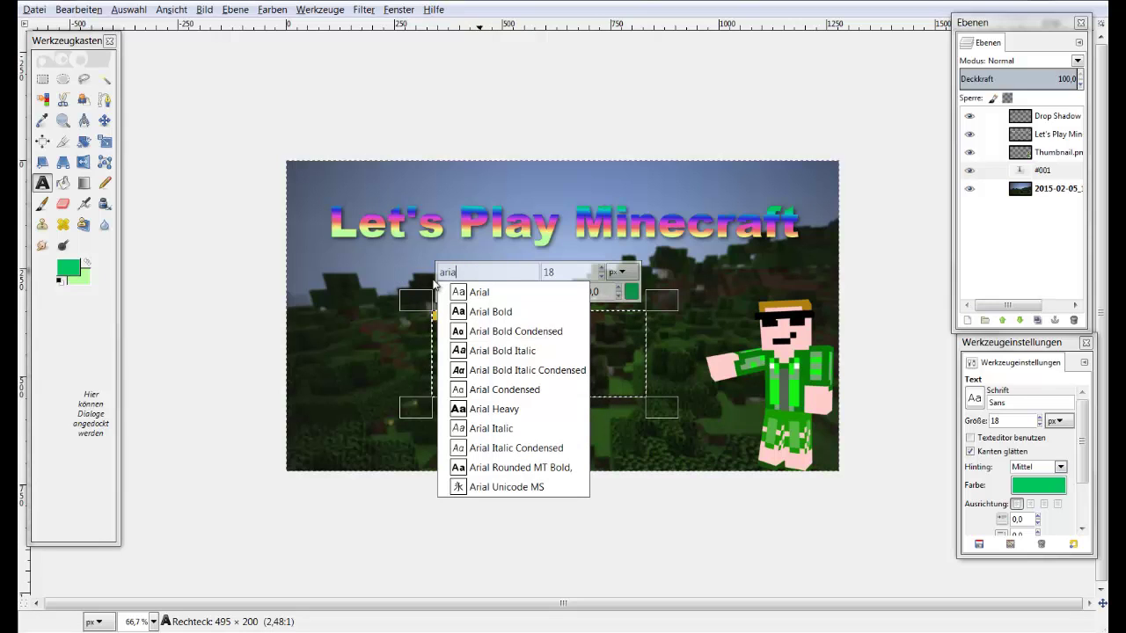
click(519, 409)
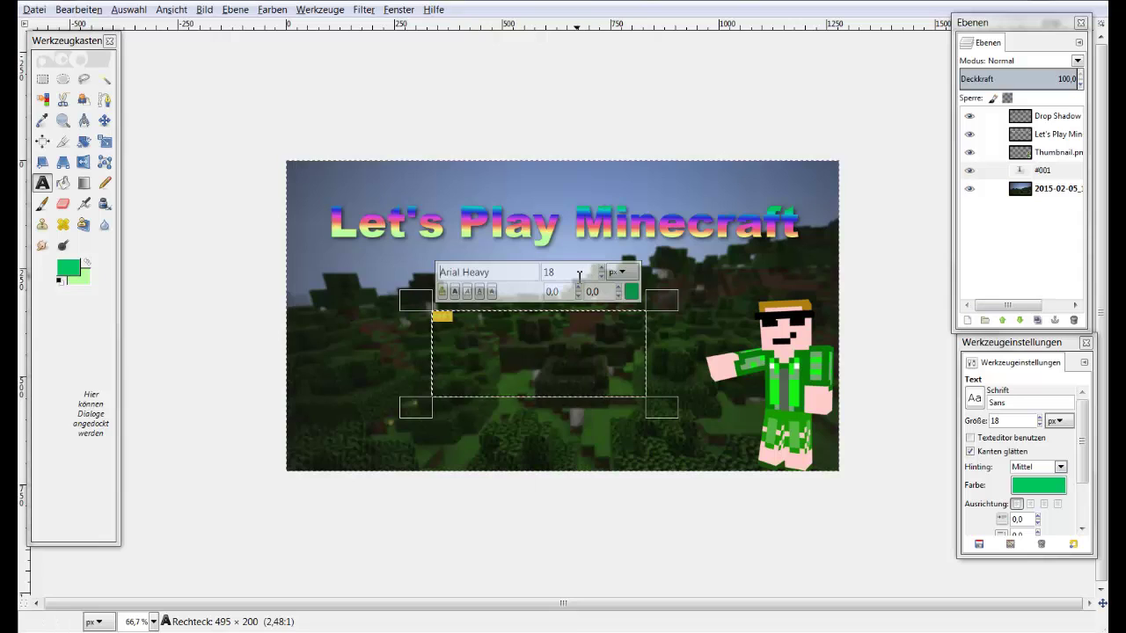
text(0)
key(Return)
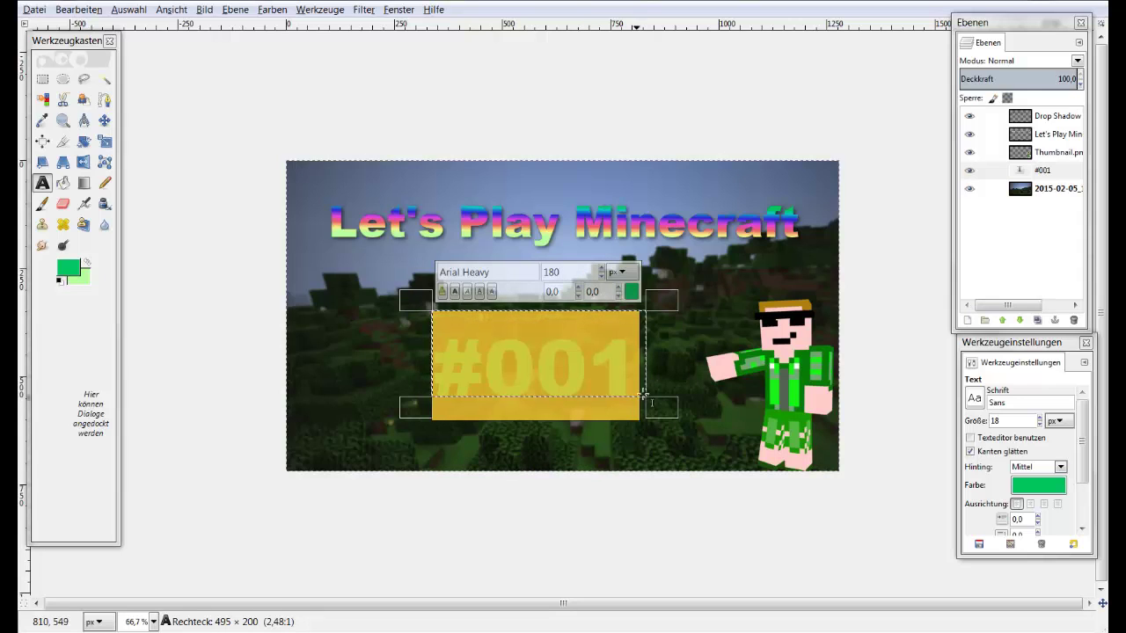
click(658, 296)
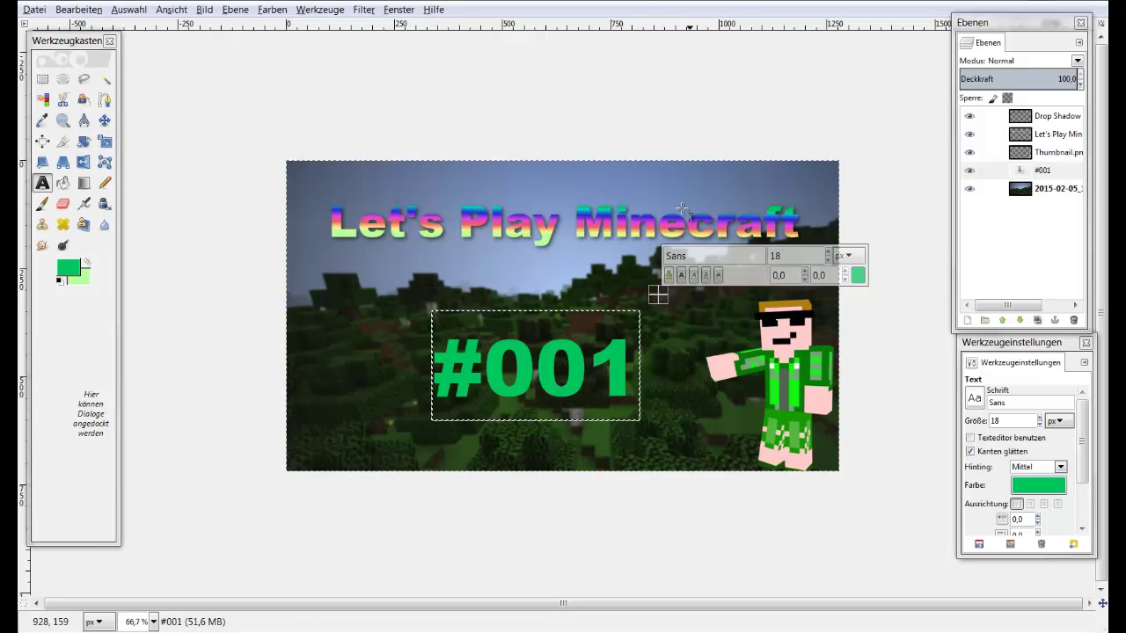
click(104, 120)
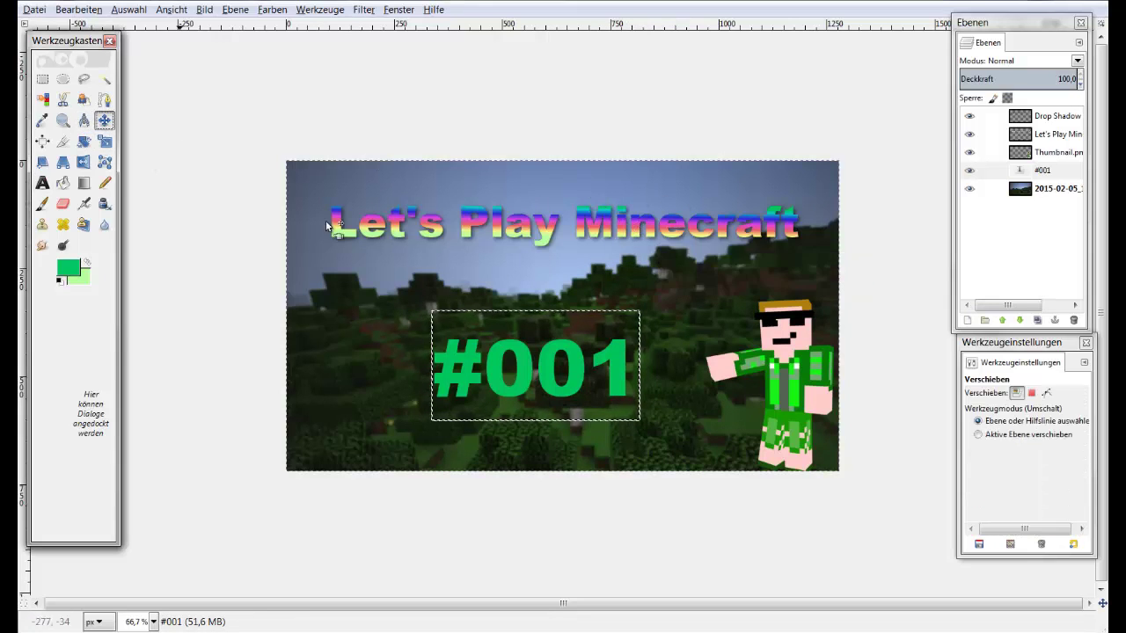
mouse_move(618, 365)
mouse_down()
mouse_move(665, 368)
mouse_move(630, 363)
mouse_up()
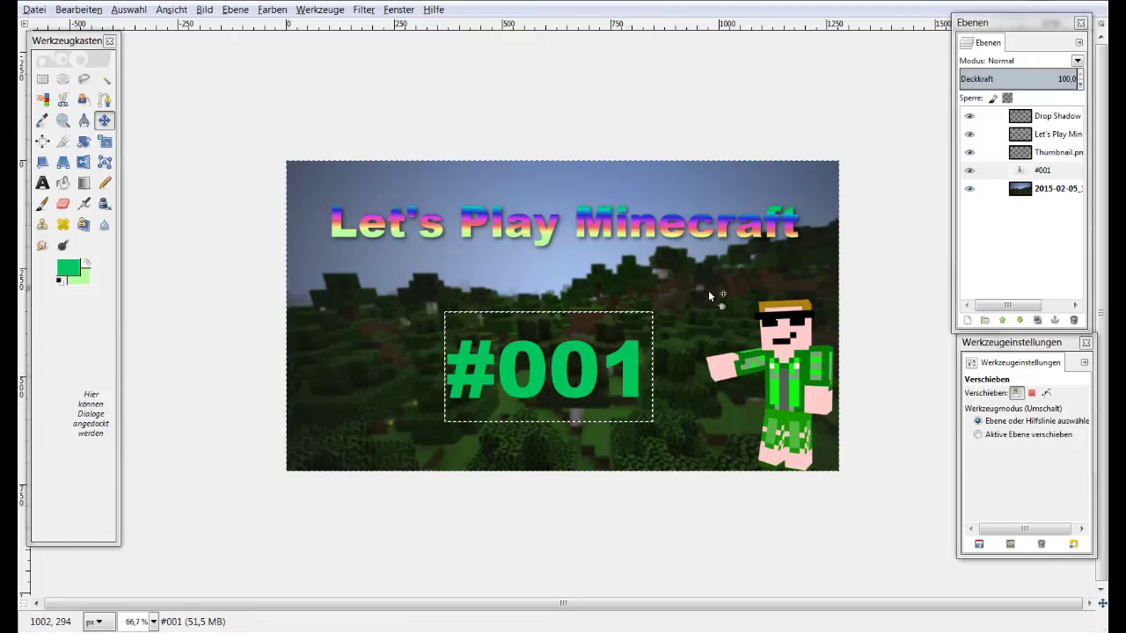
- Set up the Gradient tool with a red foreground, a black background and the foreground-to-transparent gradient
click(83, 183)
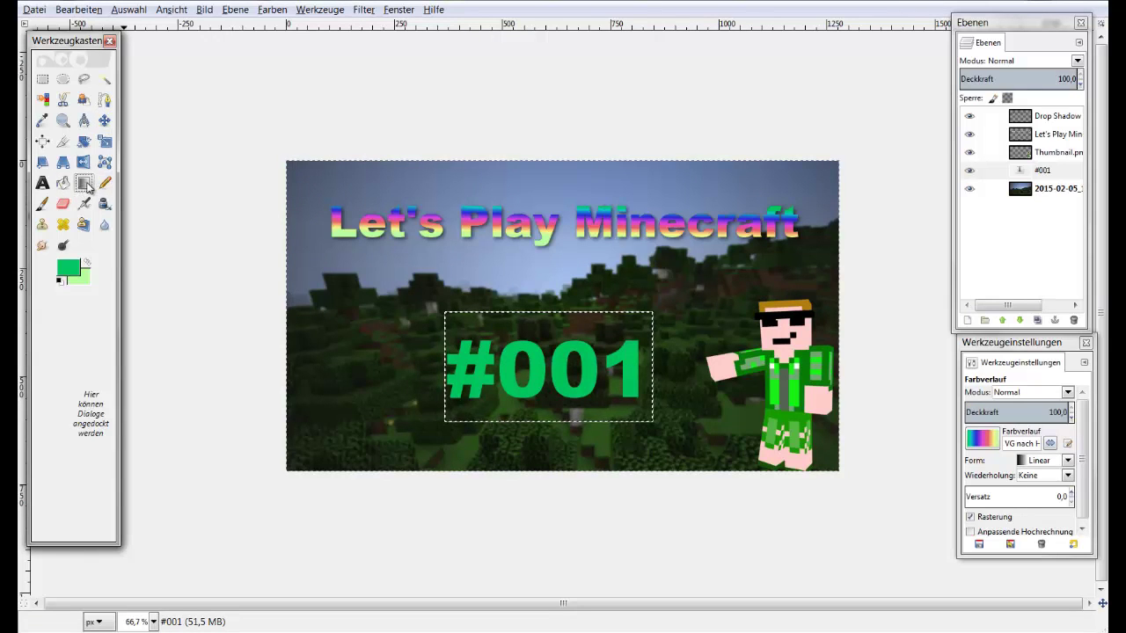
click(75, 268)
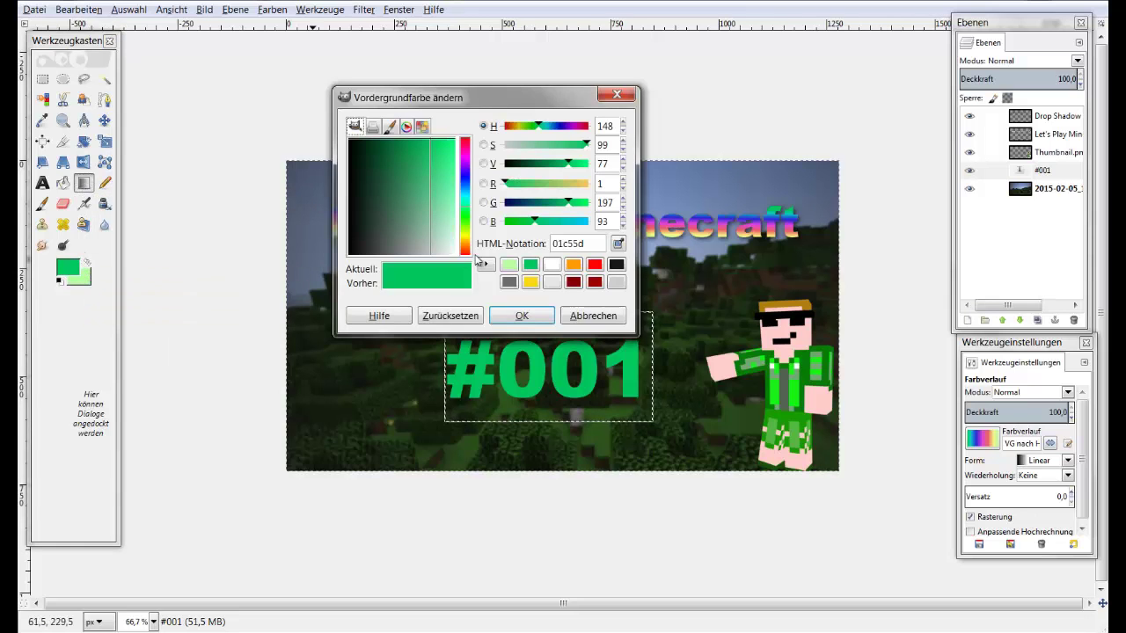
click(615, 264)
key(Return)
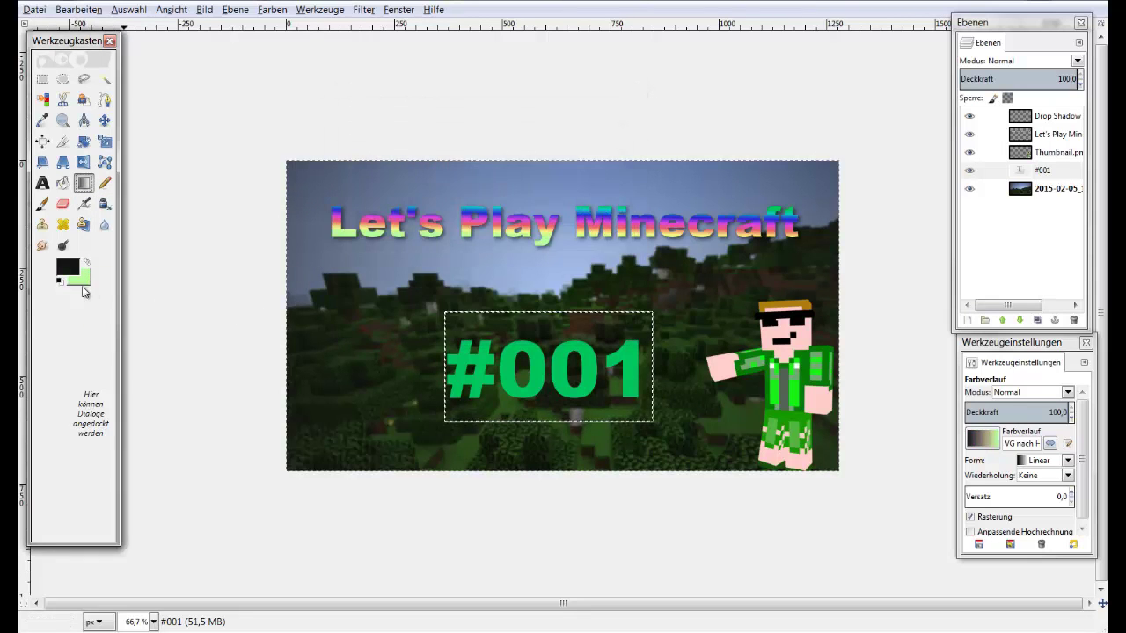
click(82, 280)
click(615, 263)
click(553, 315)
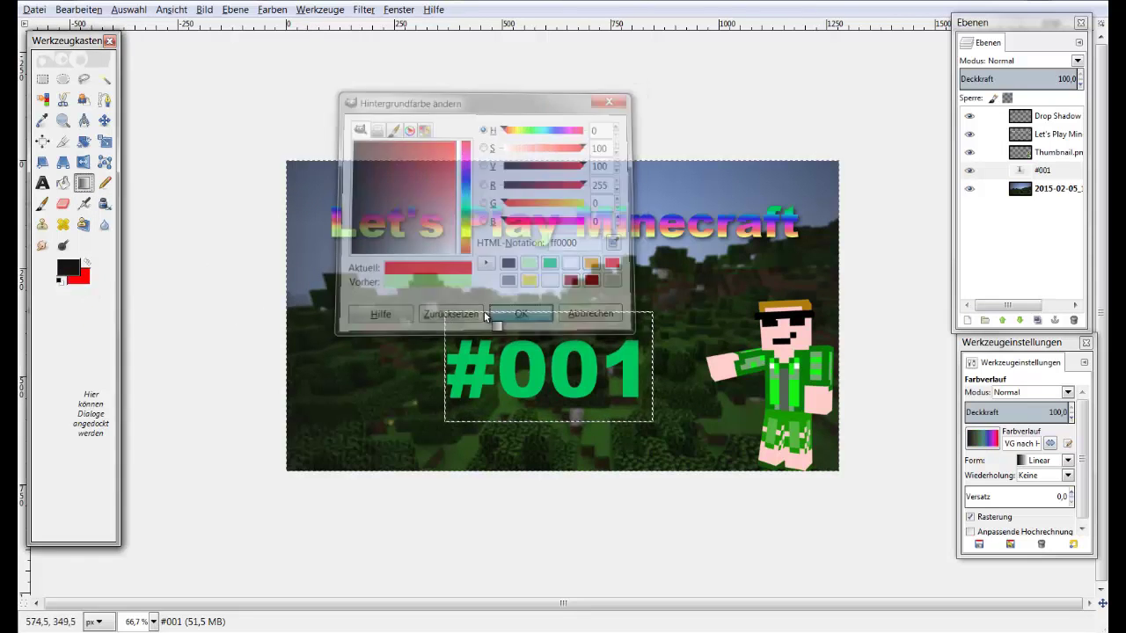
click(997, 446)
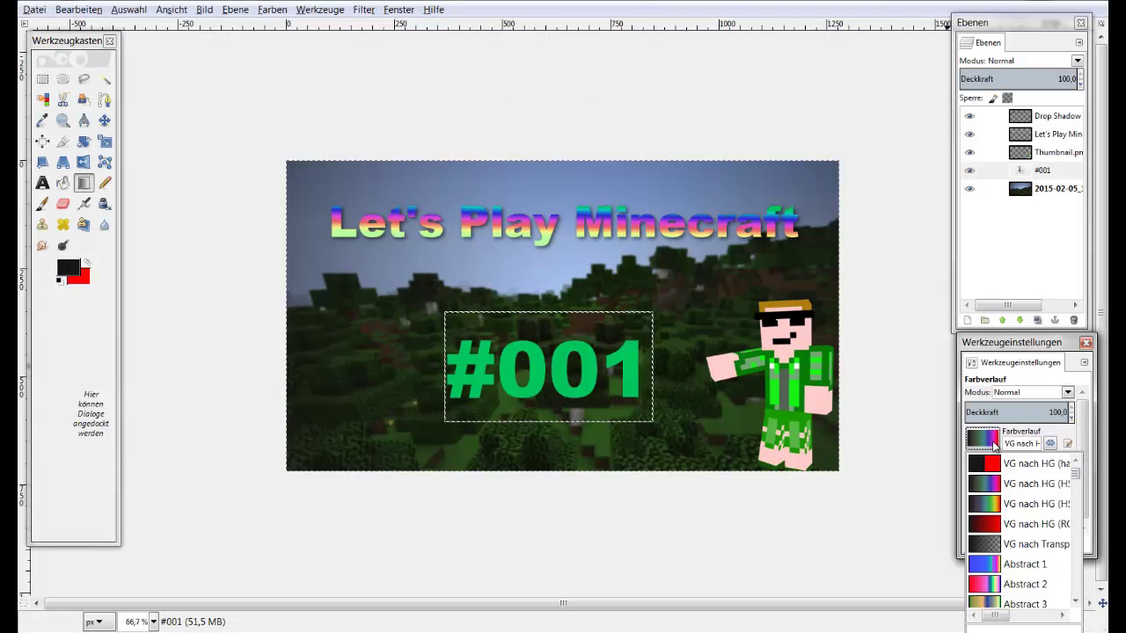
click(993, 545)
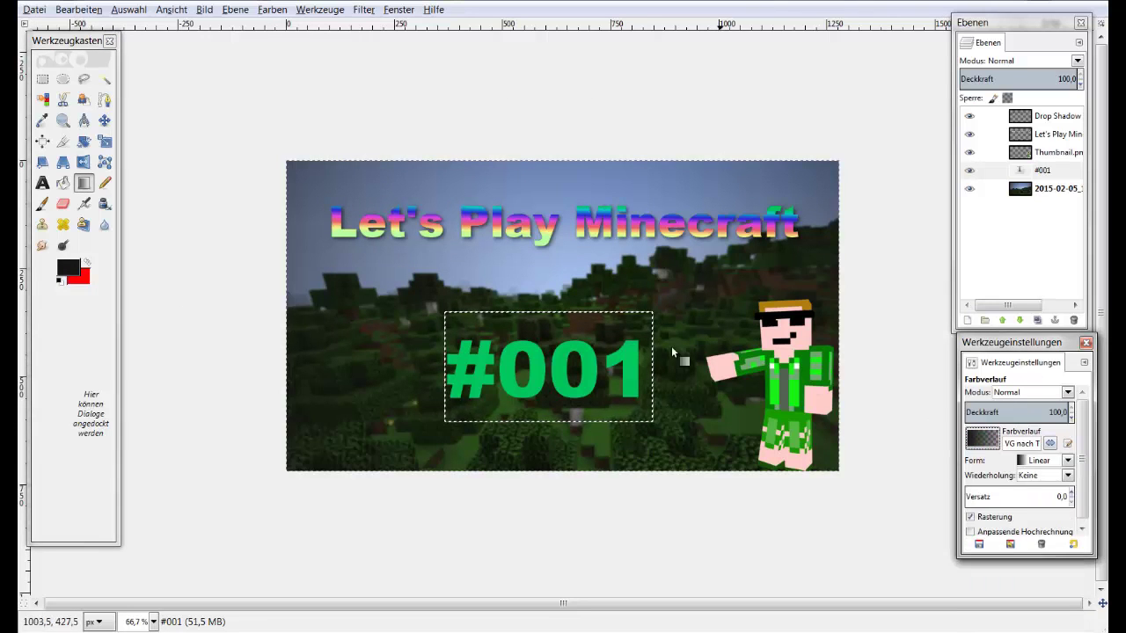
click(87, 265)
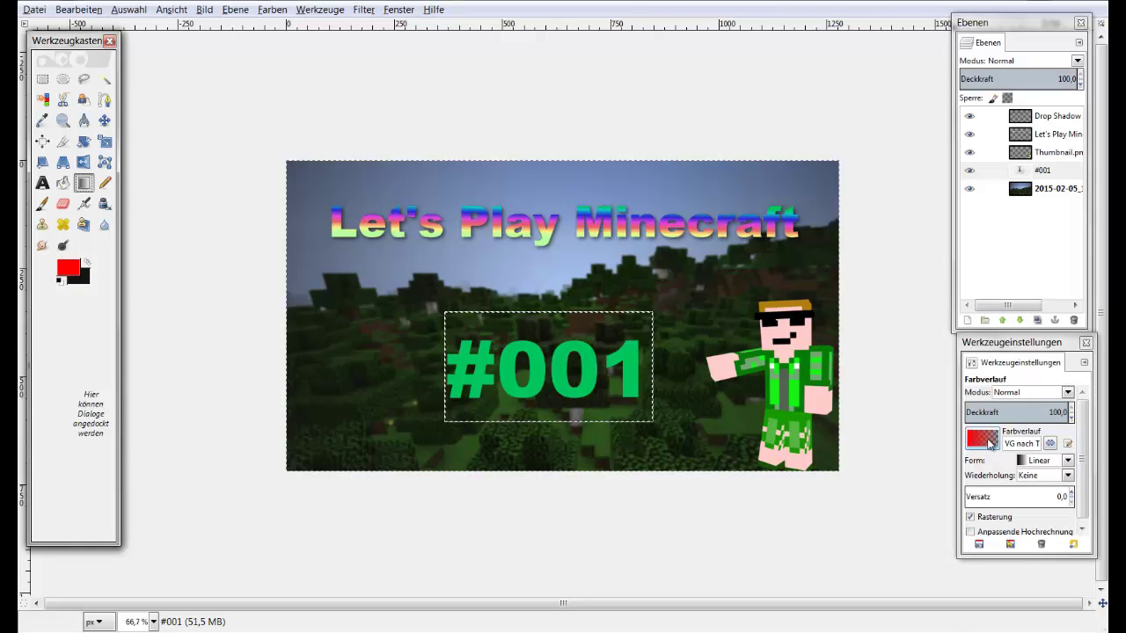
- Select the #001 characters from their layer's alpha and apply the red-to-transparent gradient from their tops downward
right_click(1026, 173)
click(925, 587)
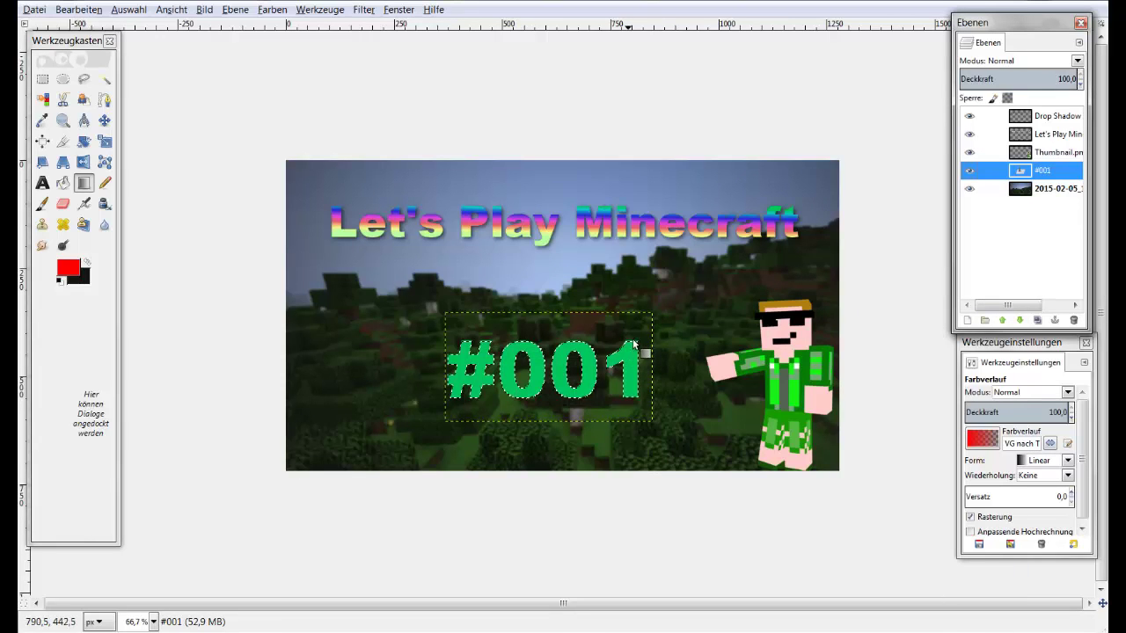
drag(639, 345, 639, 379)
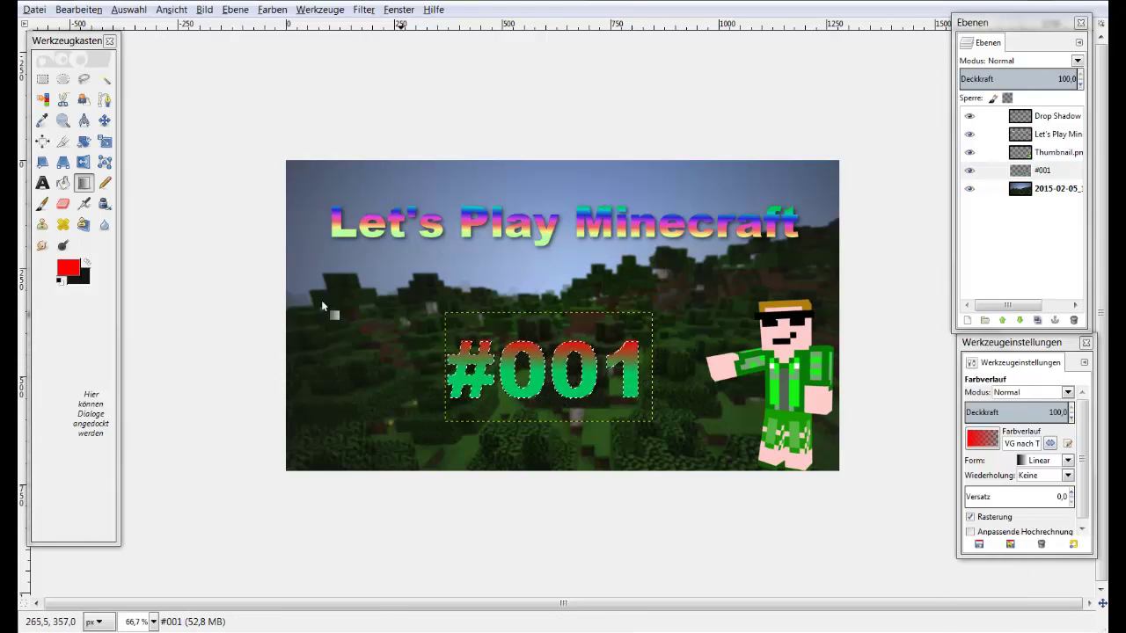
- Reopen the #001 layer as editable text, recolour all of it black and return to the Gradient tool
click(42, 182)
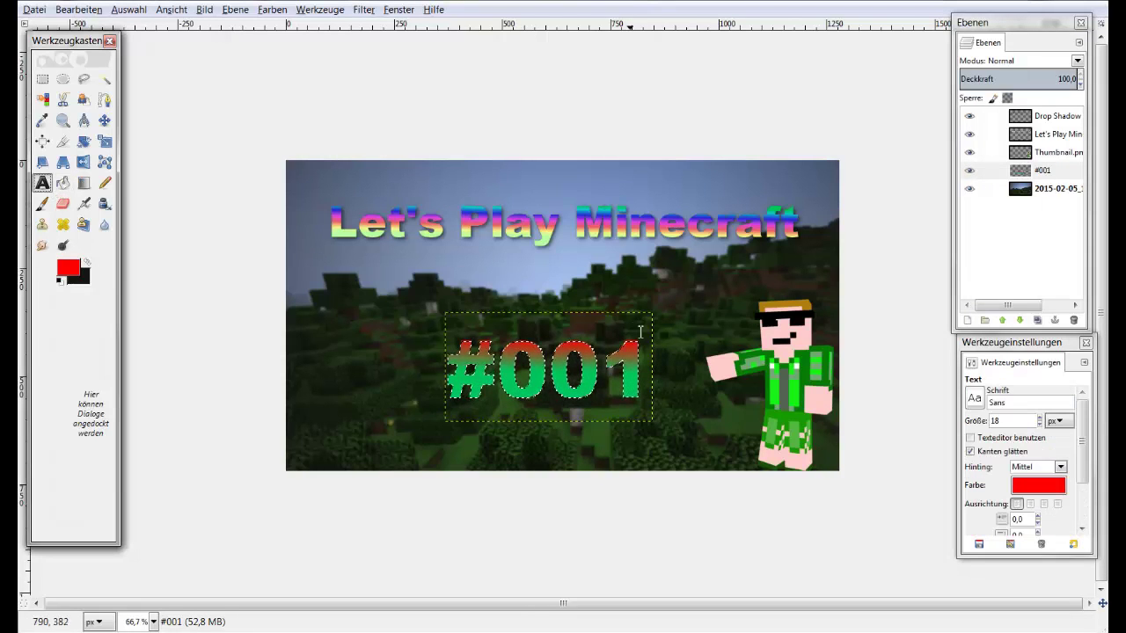
click(635, 375)
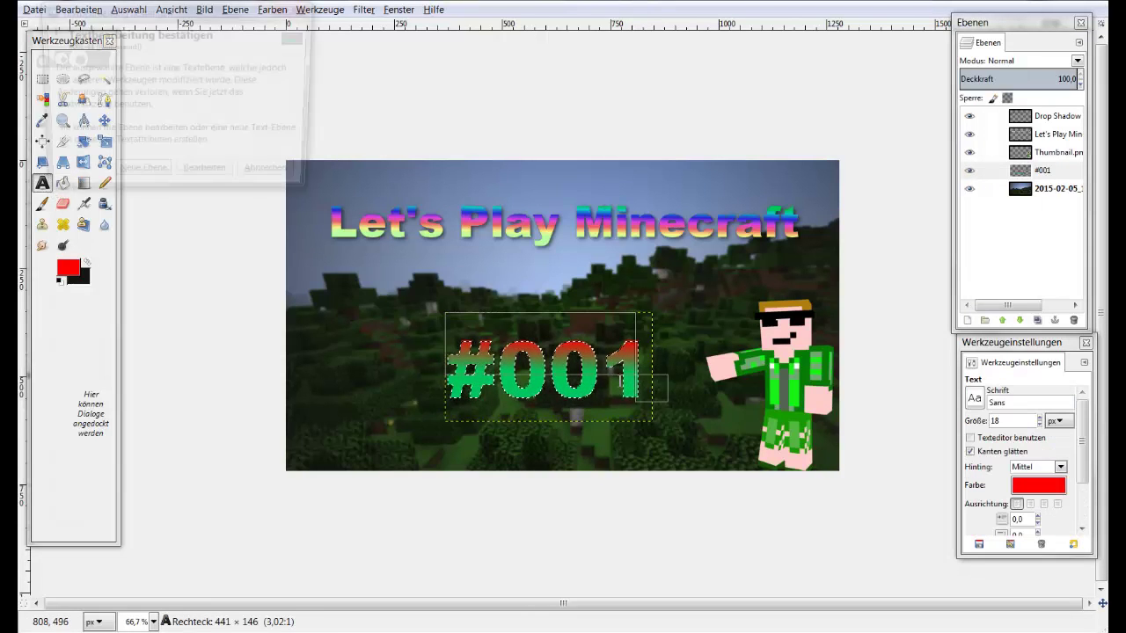
click(204, 177)
key(ctrl+a)
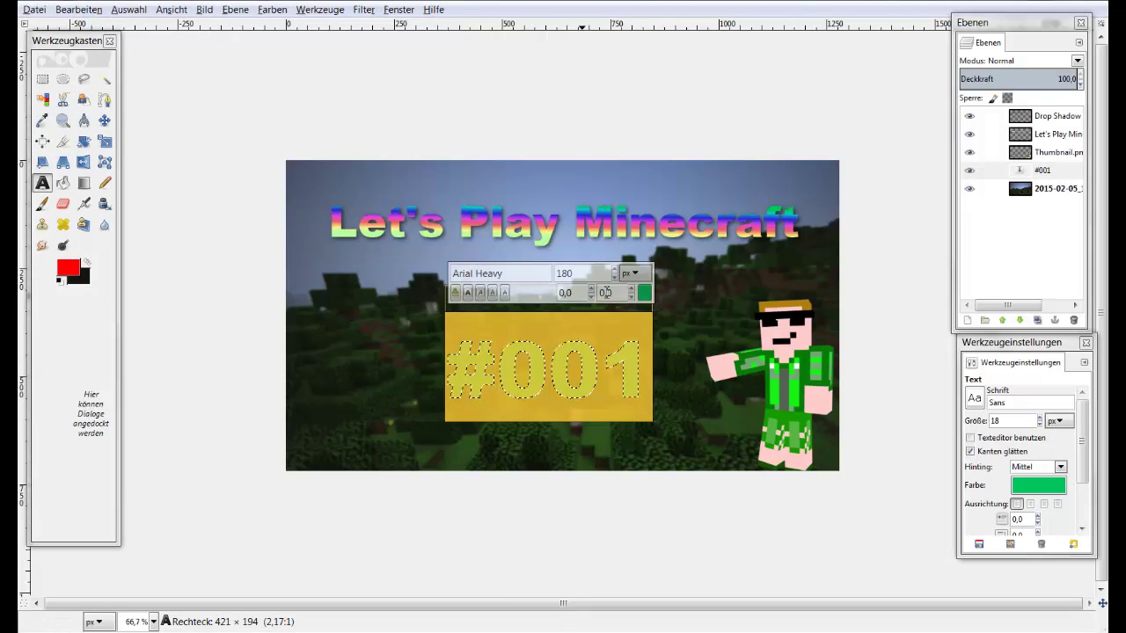
click(645, 293)
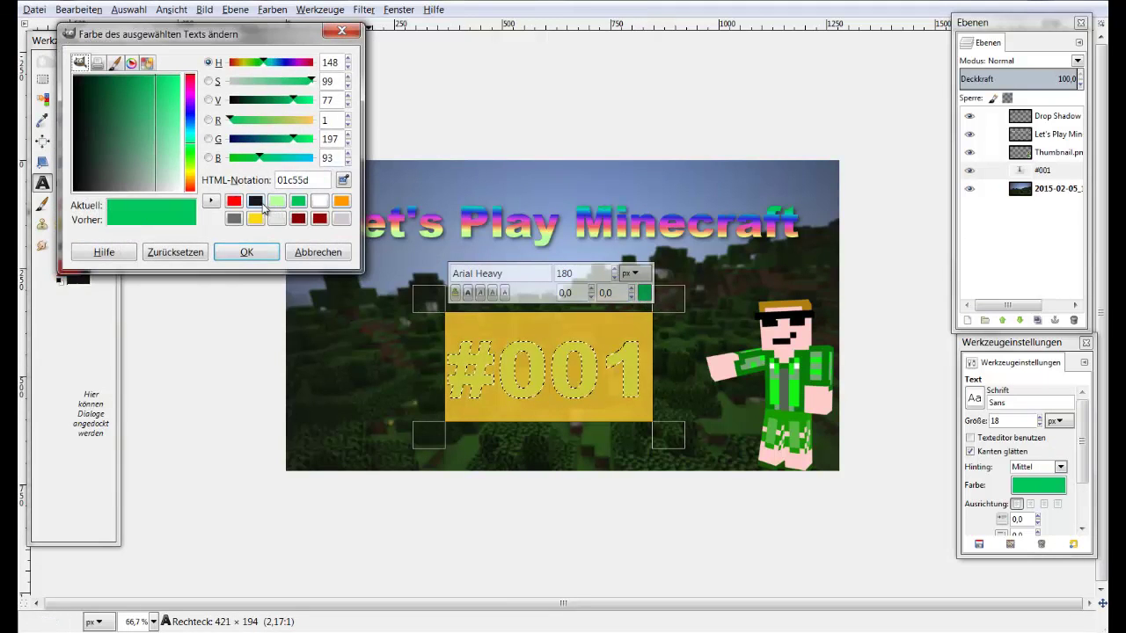
click(255, 201)
click(246, 251)
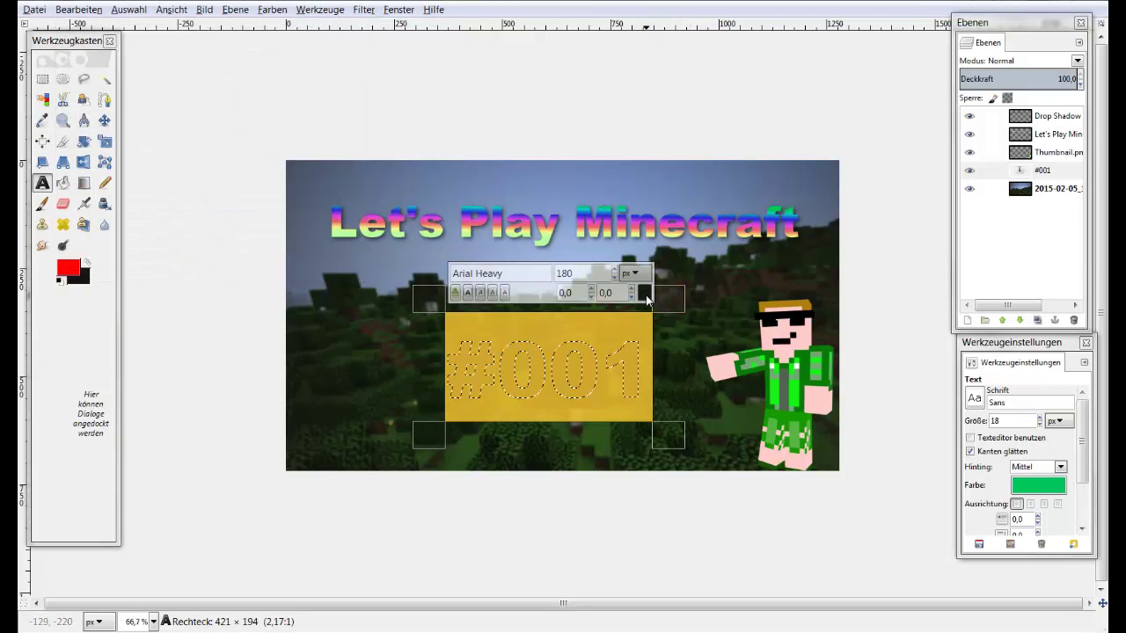
click(83, 183)
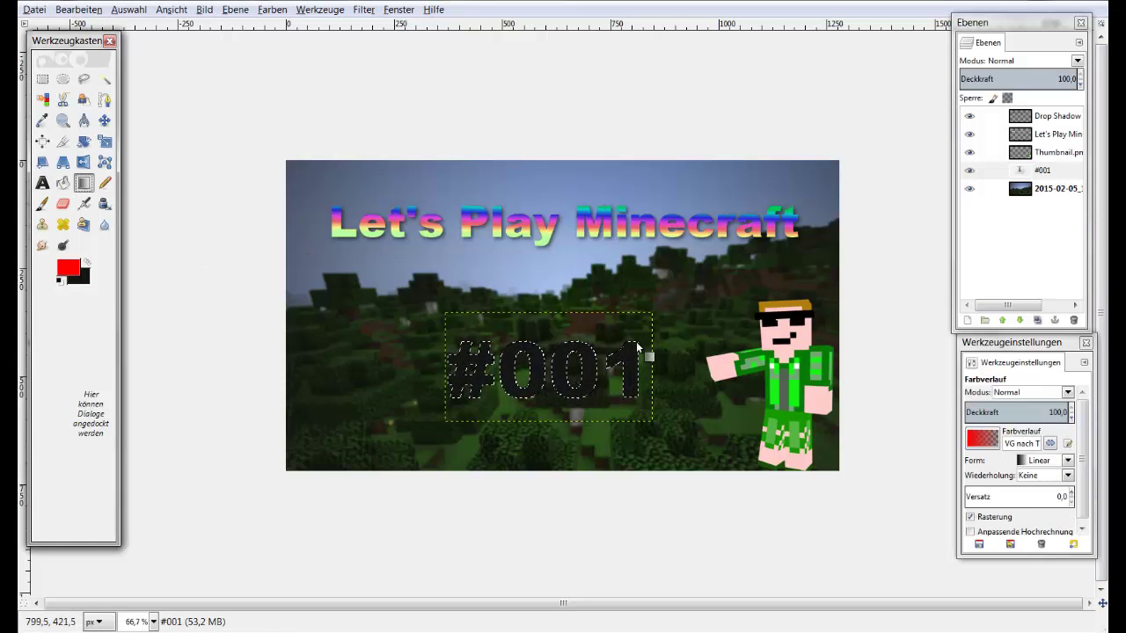
- Fade the selected #001 characters from red at their tops and from white at their bottoms with foreground-to-transparent gradients
drag(640, 349, 640, 378)
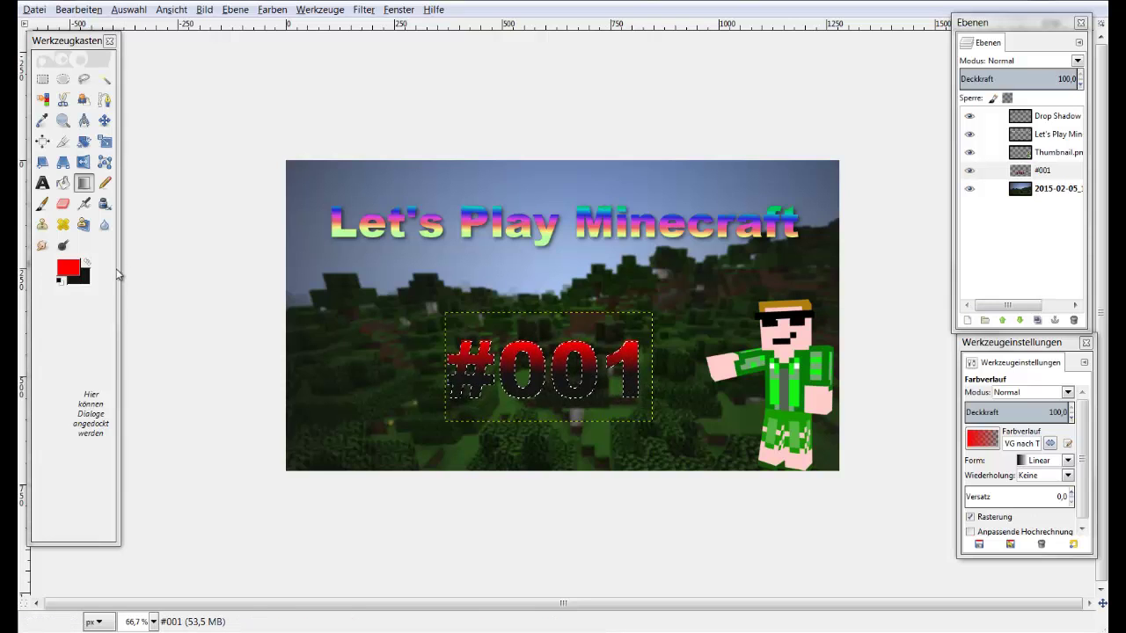
click(87, 264)
click(68, 267)
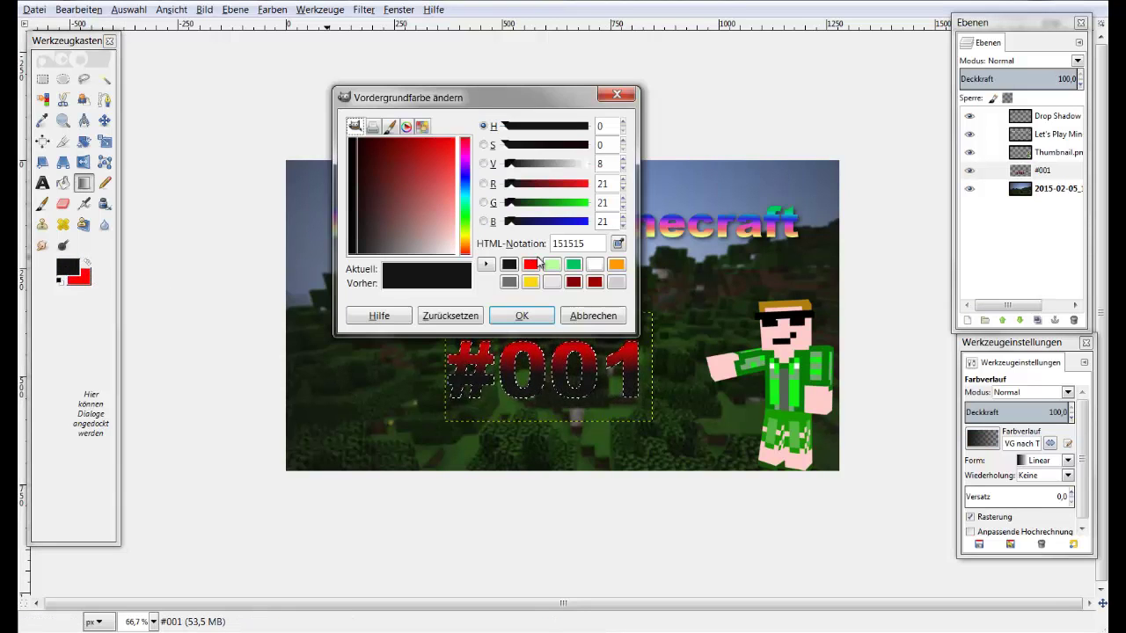
click(594, 264)
click(521, 314)
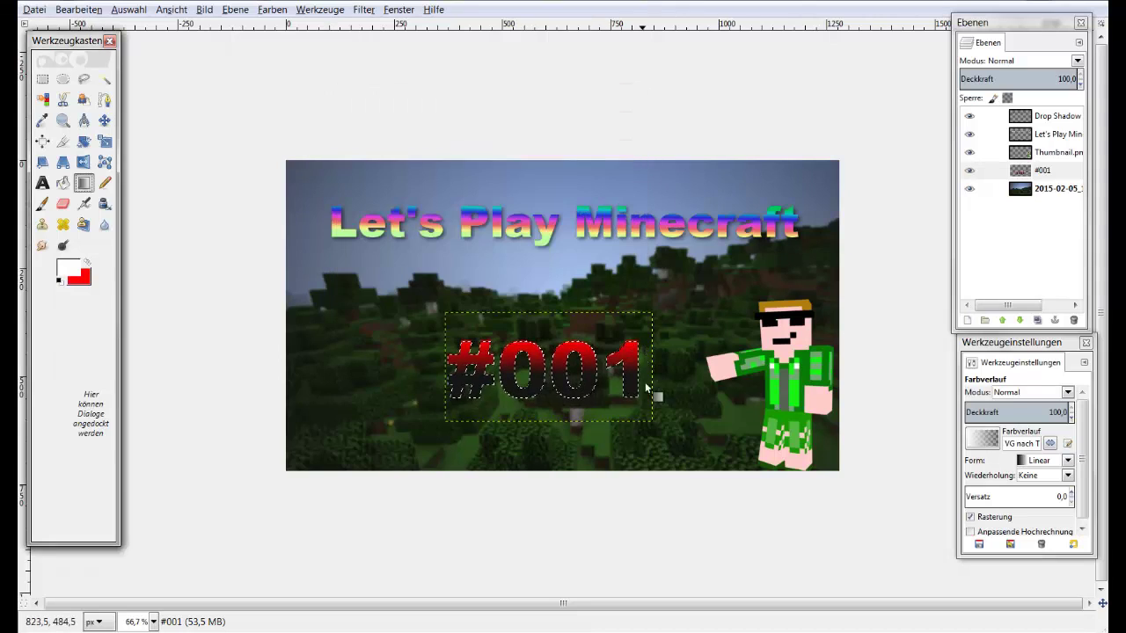
drag(640, 398, 640, 368)
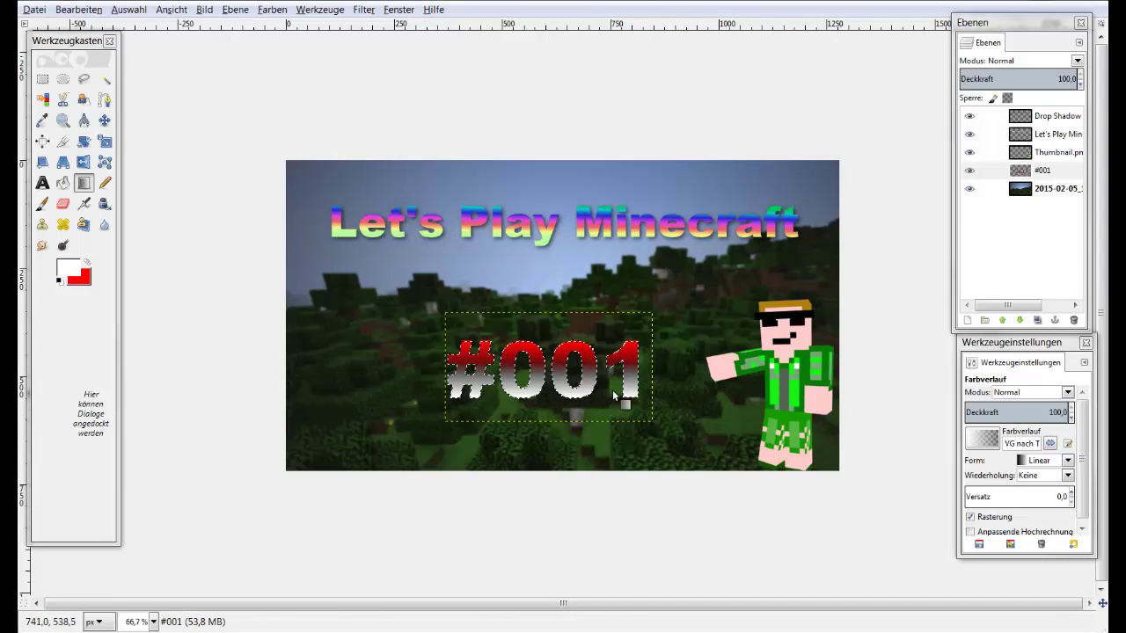
- Try a red-to-white foreground-to-background RGB gradient on the lower part of the #001 characters
click(87, 262)
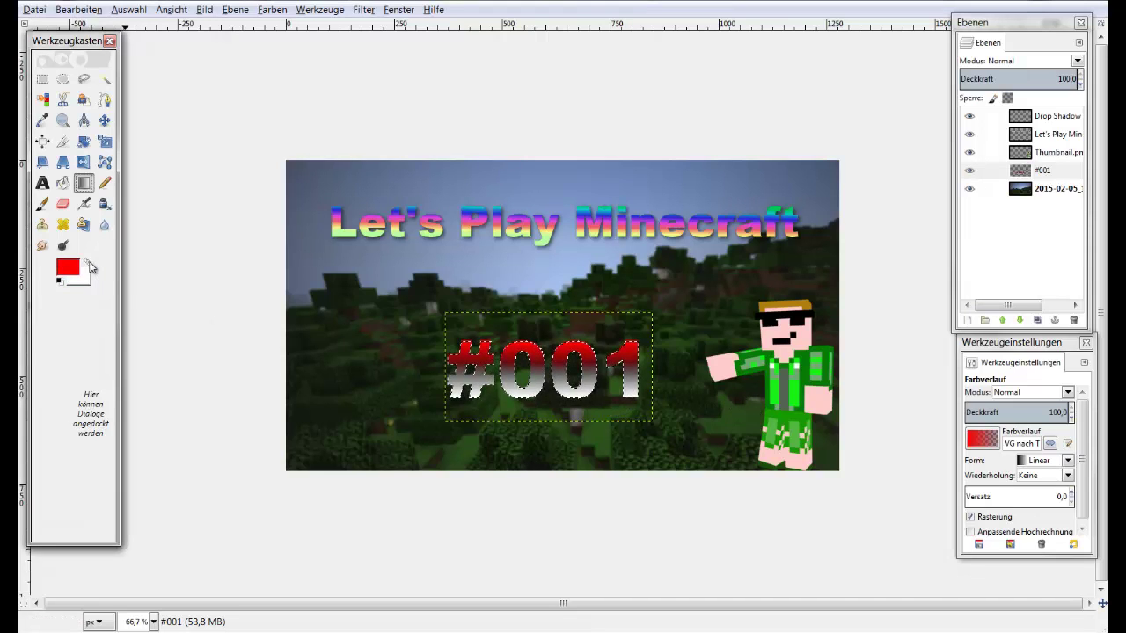
click(982, 438)
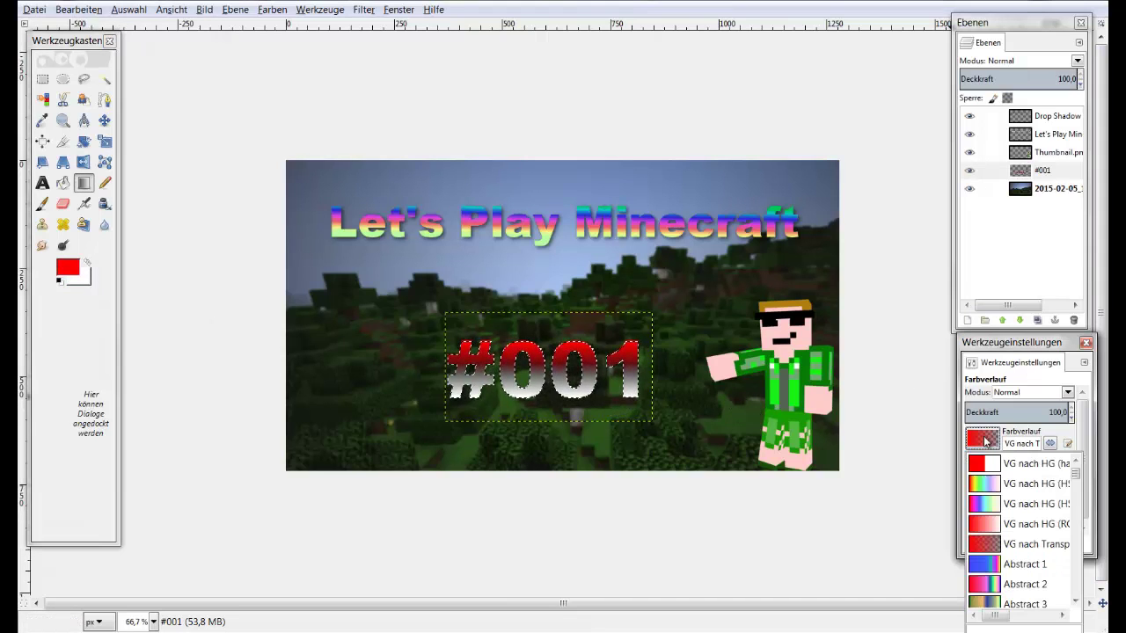
click(1000, 525)
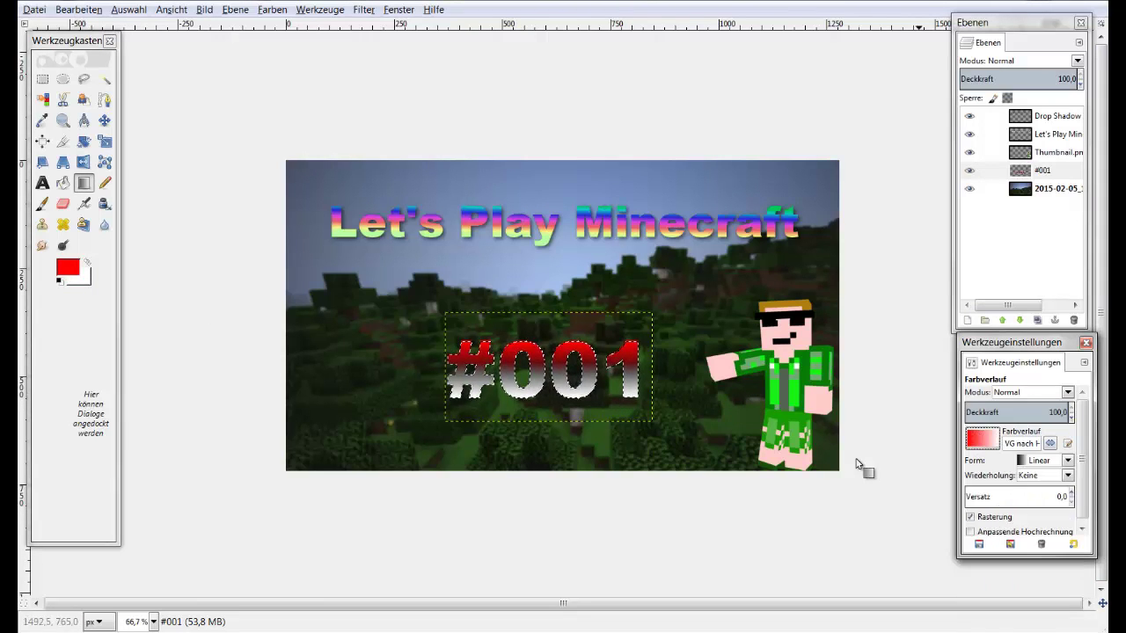
mouse_move(636, 396)
mouse_down()
mouse_move(636, 345)
mouse_move(656, 378)
mouse_up()
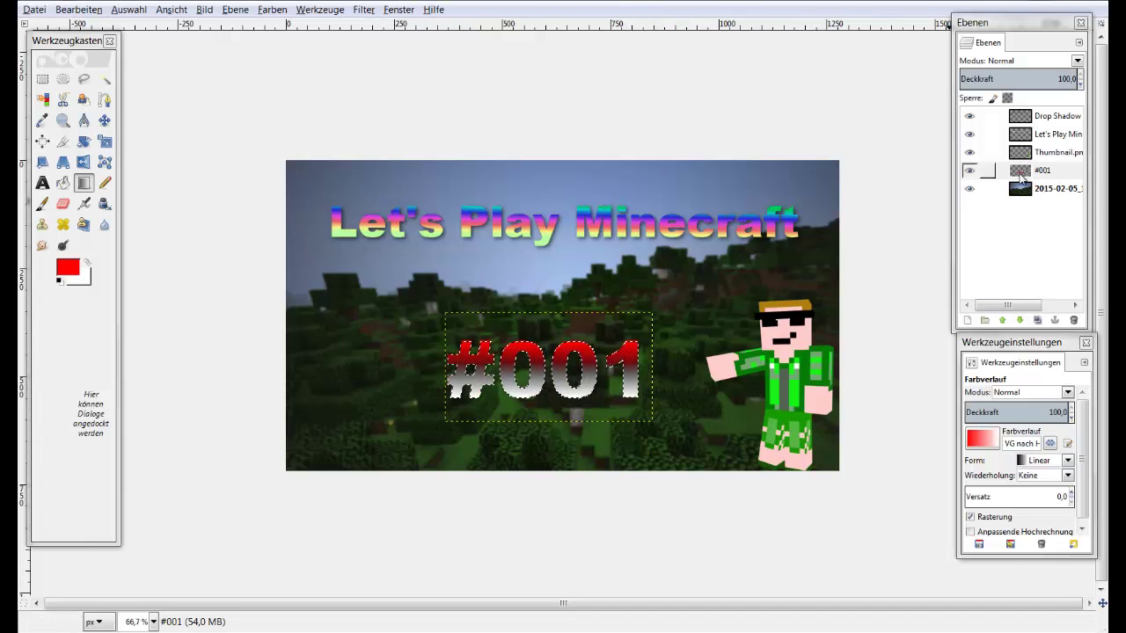
- Select the #001 characters from their alpha, repeat the drop shadow filter on them, and switch the selection to the background layer's alpha
right_click(1020, 171)
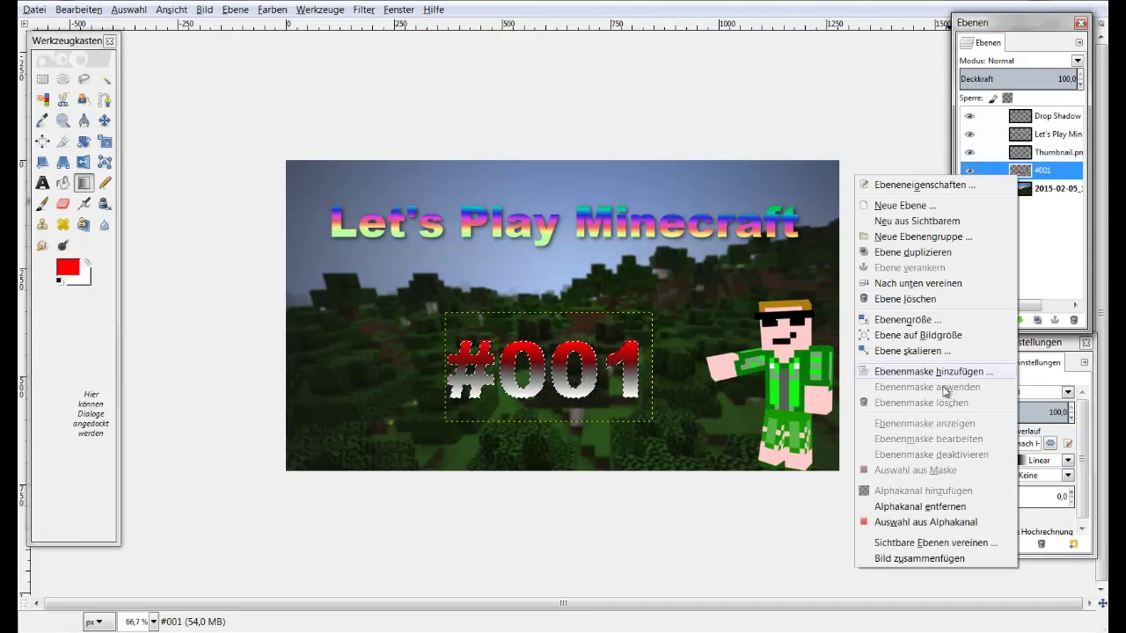
click(925, 522)
click(364, 9)
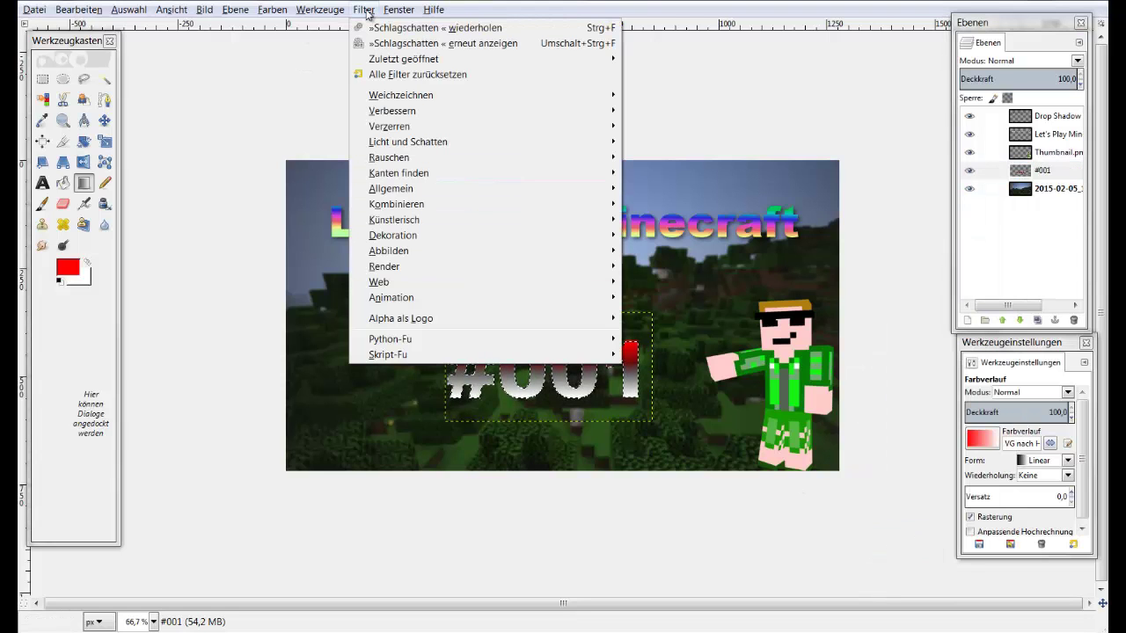
click(425, 28)
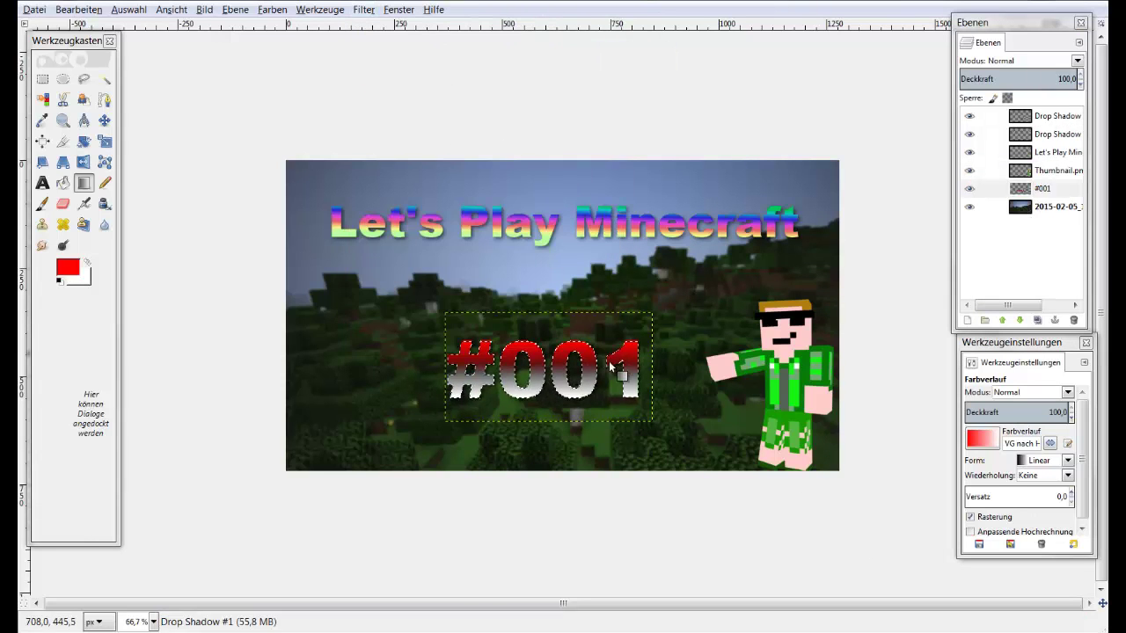
right_click(1043, 207)
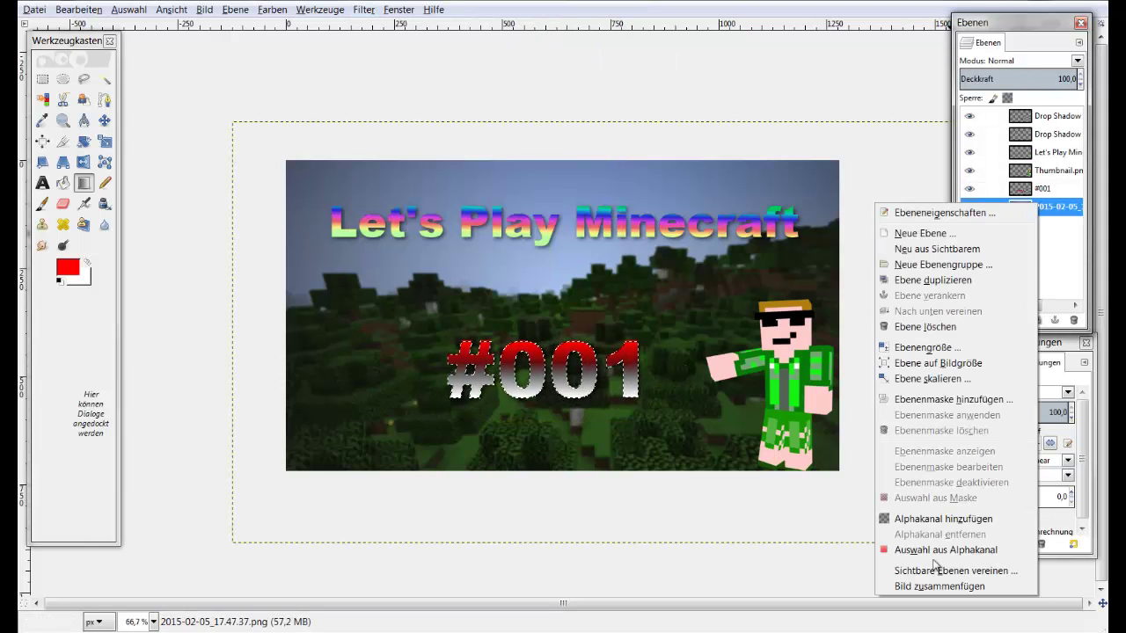
click(923, 547)
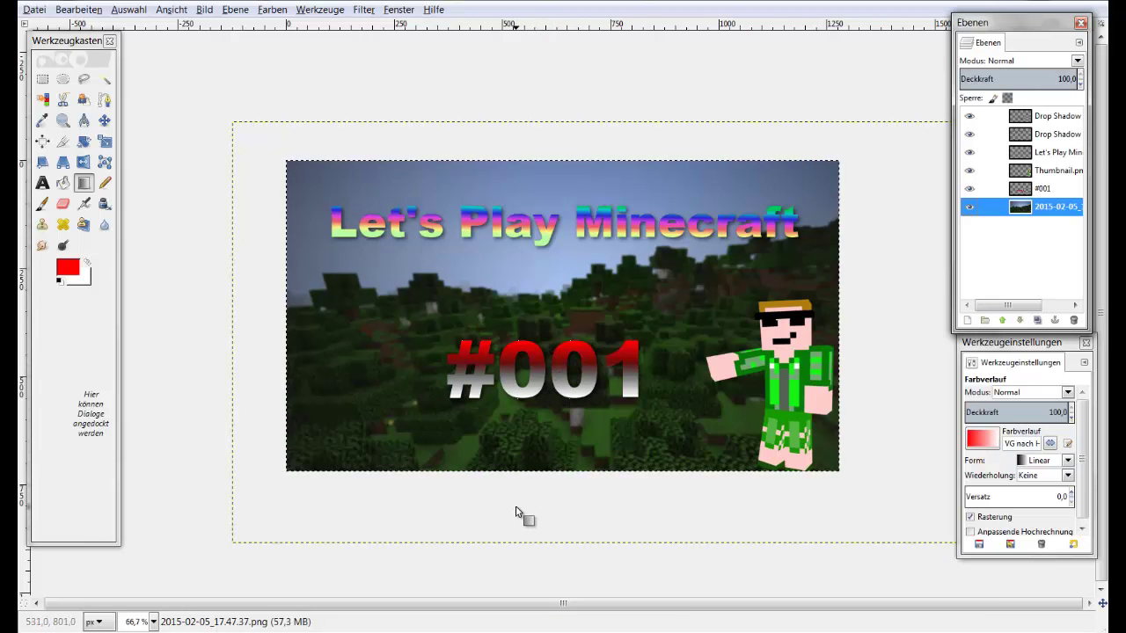